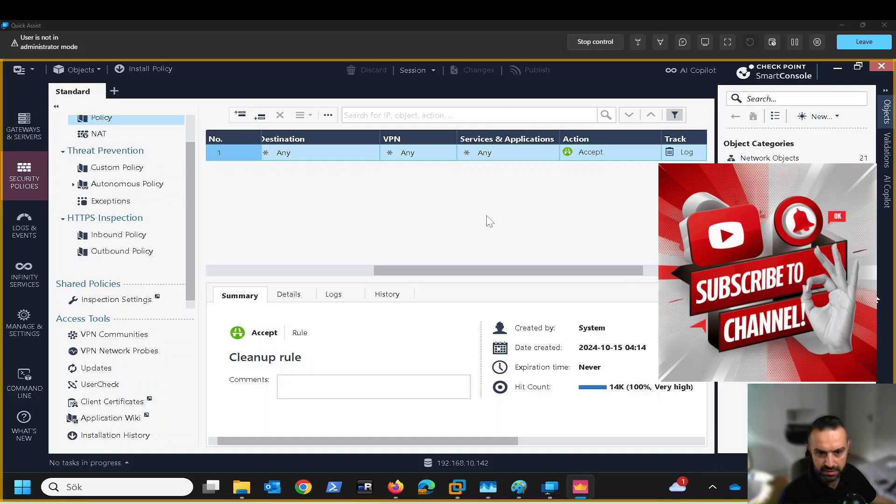
Open the shared Inspection Settings and view the profiles list and the blank new-profile form, closing the form without creating a profile.
click(136, 301)
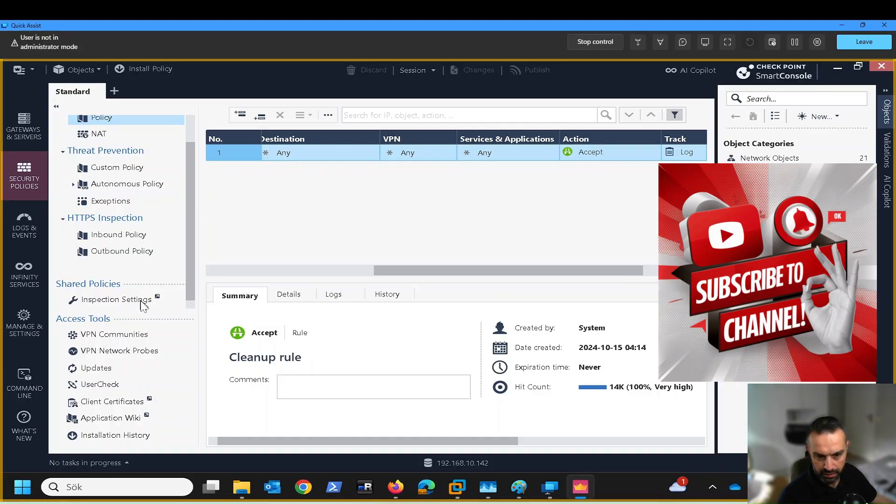
click(133, 300)
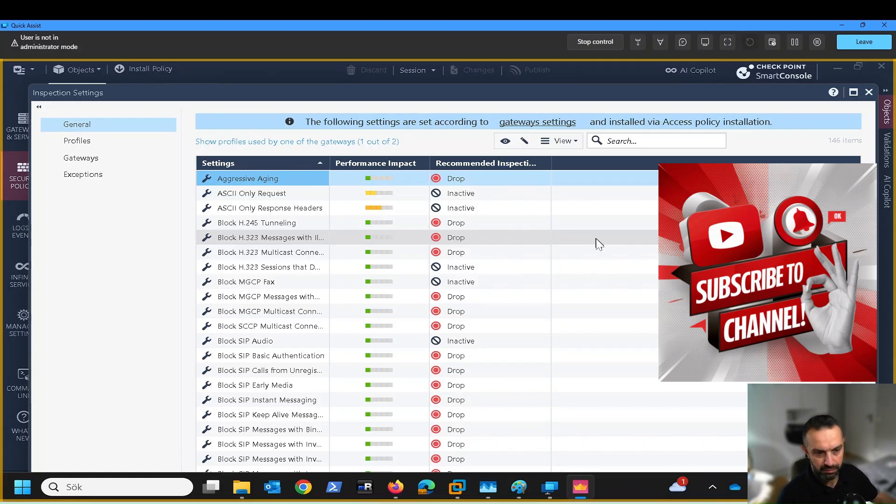
click(90, 146)
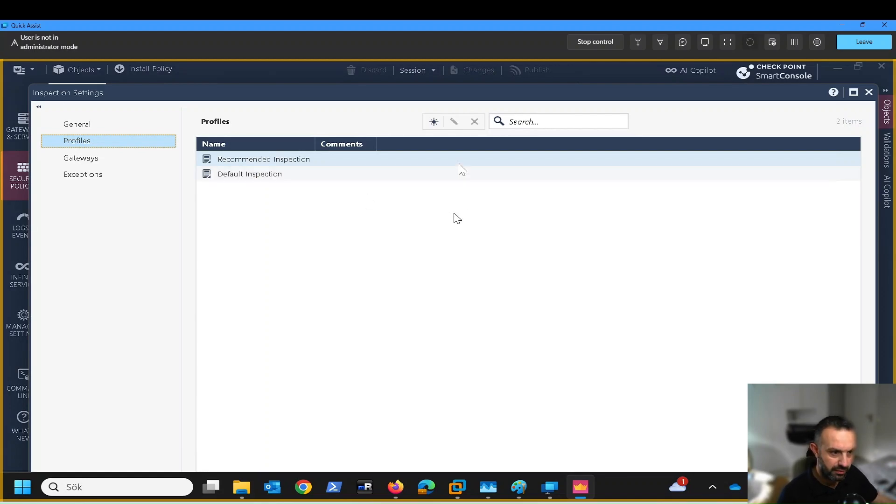
click(434, 121)
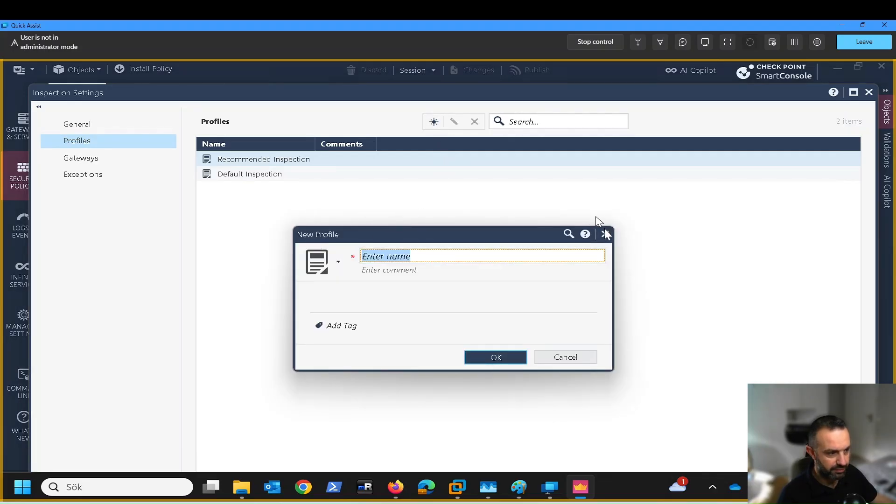
click(606, 234)
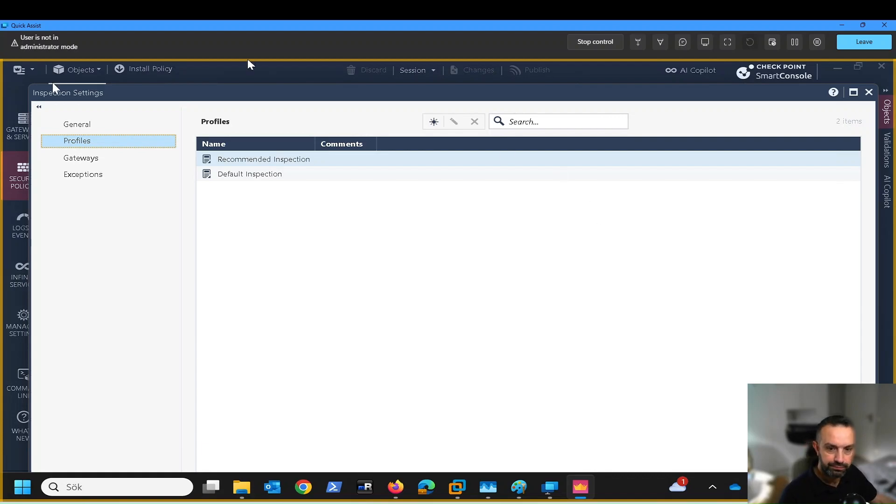
Search the general inspection settings for "non compliant", review the matching protections, and clear the search.
click(86, 126)
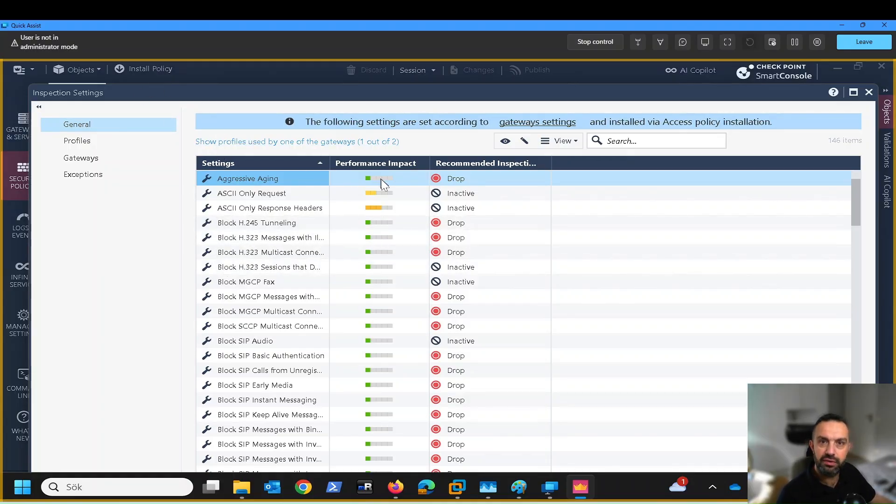
mouse_move(383, 183)
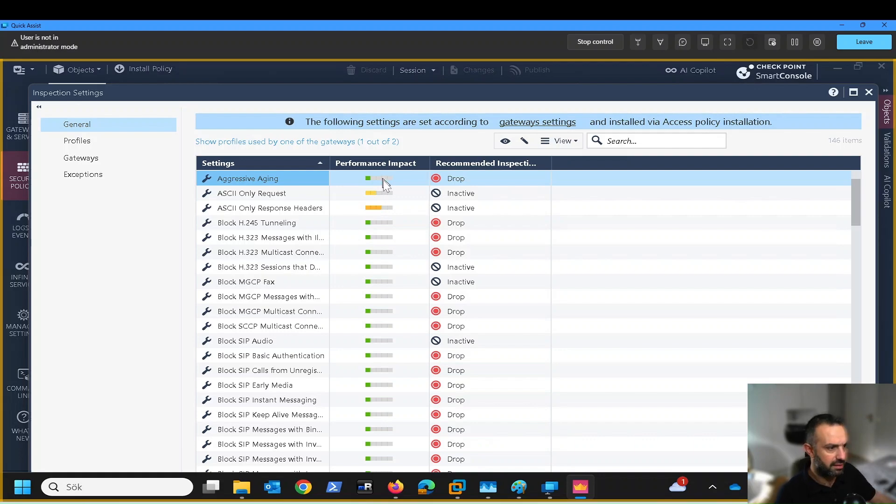
click(640, 141)
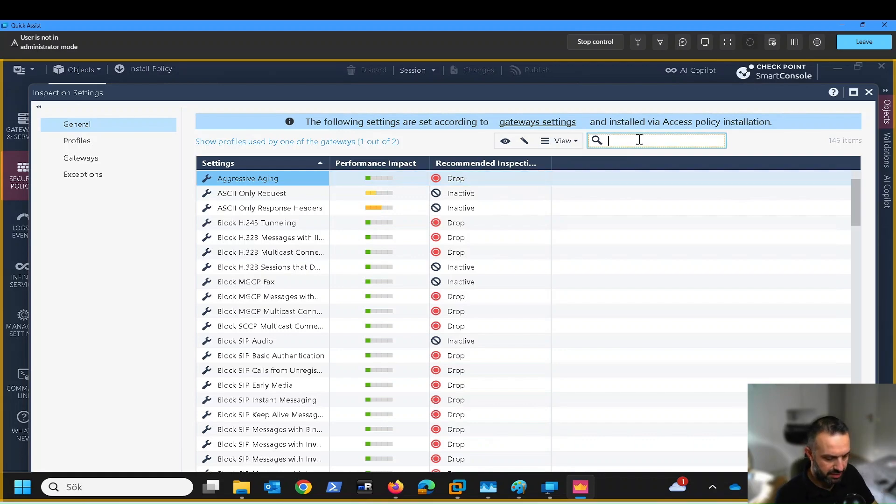
text(non compliant)
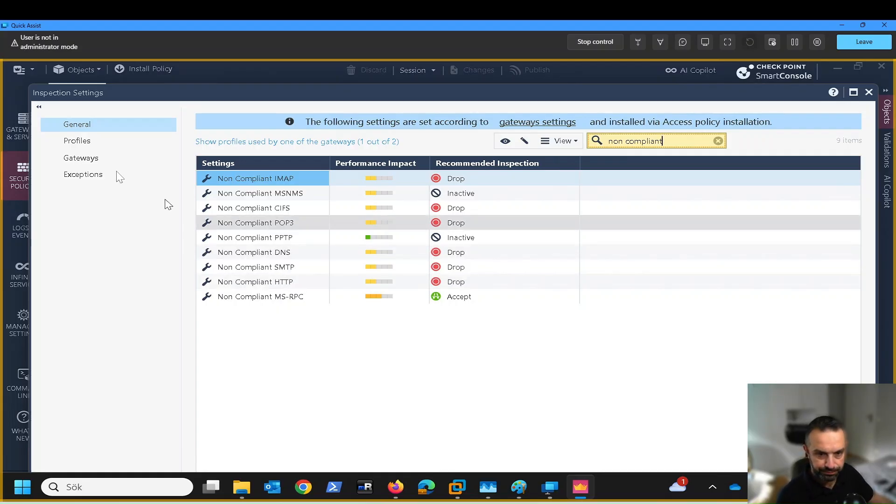
click(718, 141)
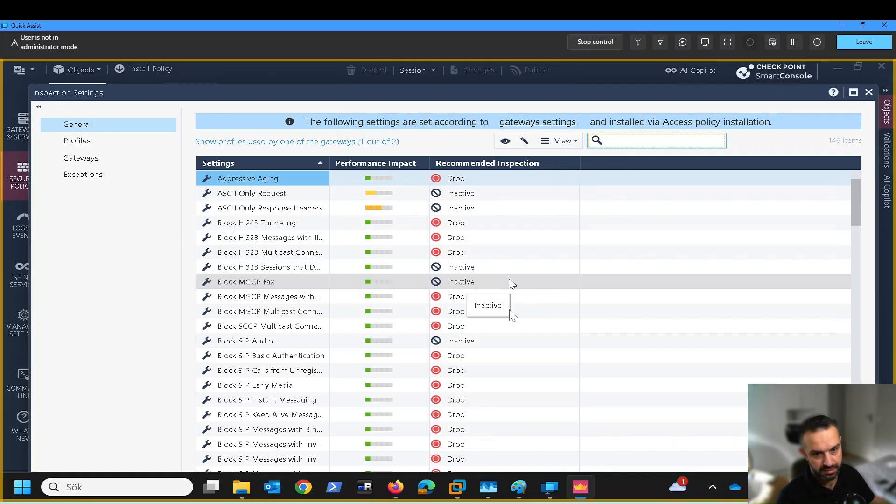
click(509, 309)
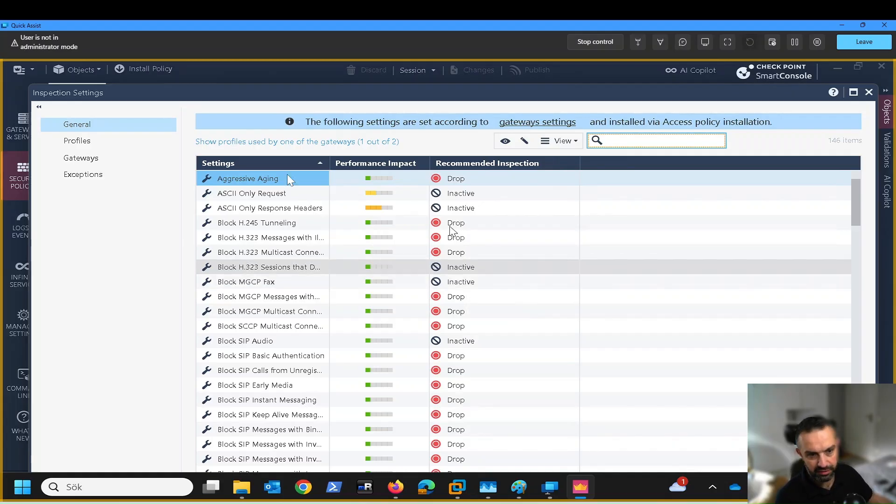
Look at the Default Inspection and Recommended Inspection profiles and search the profiles list for "non compliant".
click(80, 142)
click(238, 179)
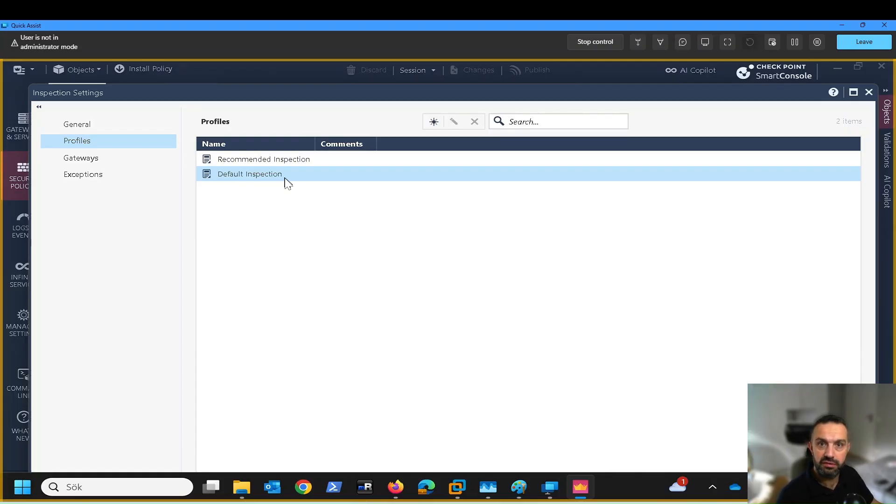
click(277, 158)
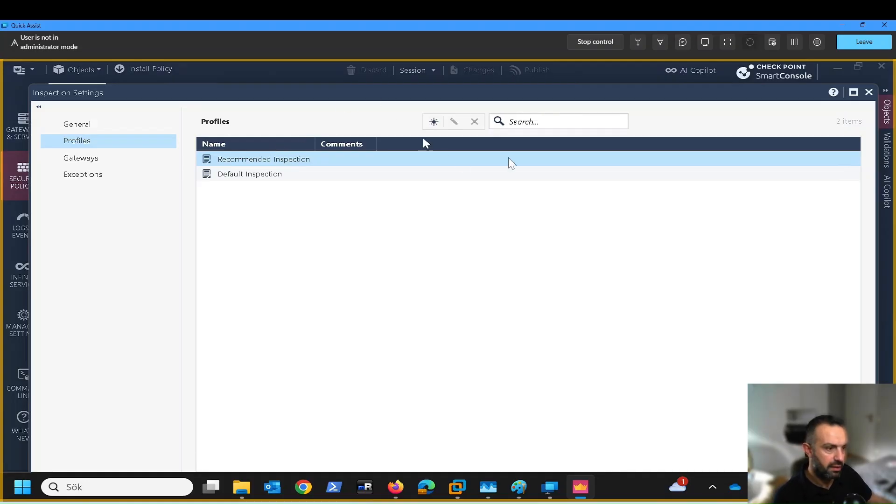
click(540, 121)
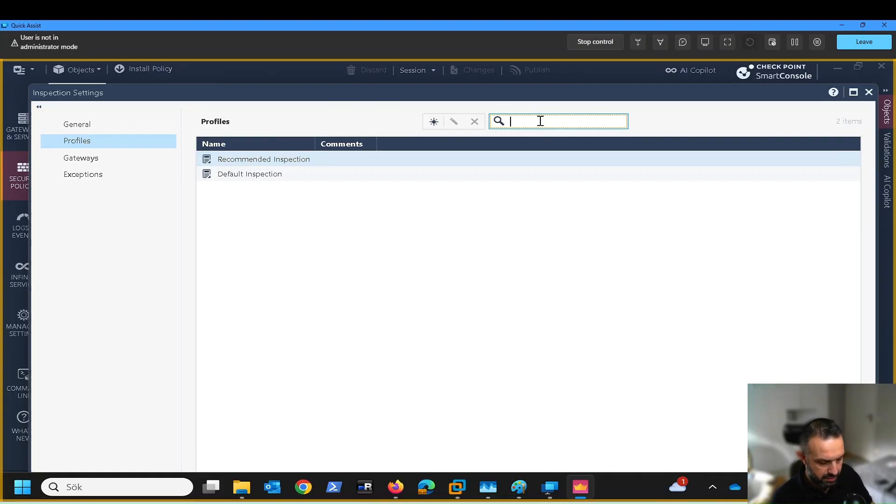
text(non compliant)
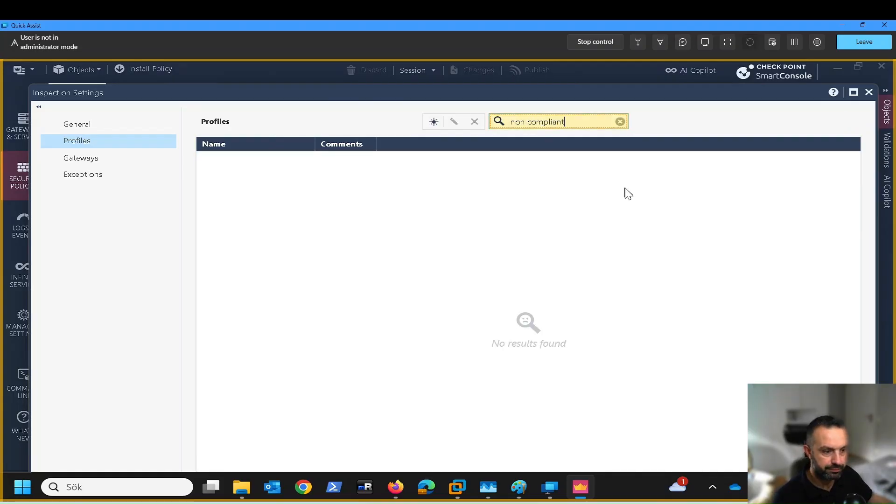
key(BackSpace)
key(BackSpace)
key(BackSpace)
key(BackSpace)
key(BackSpace)
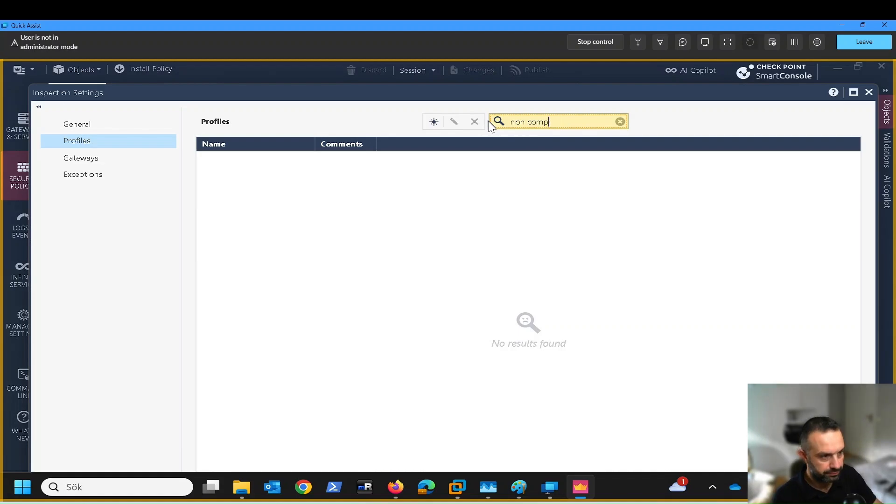
text(liant)
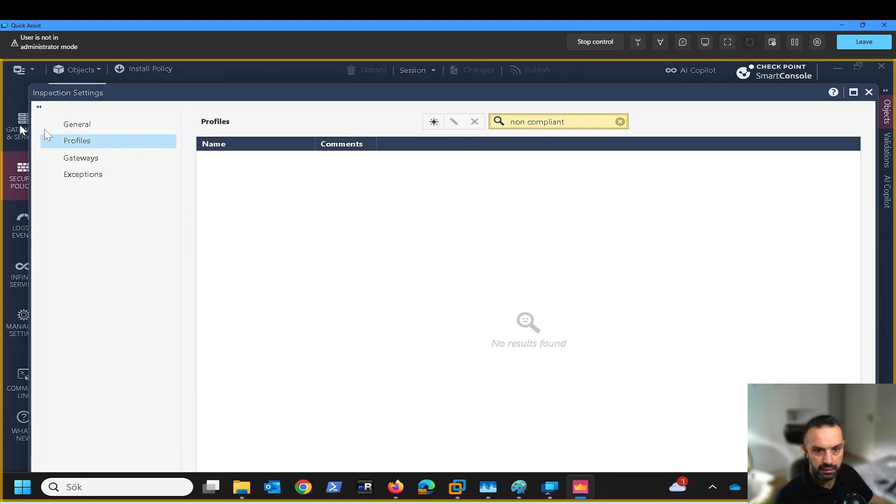
Return to the general inspection settings and filter them by "non compliant".
click(77, 125)
click(642, 142)
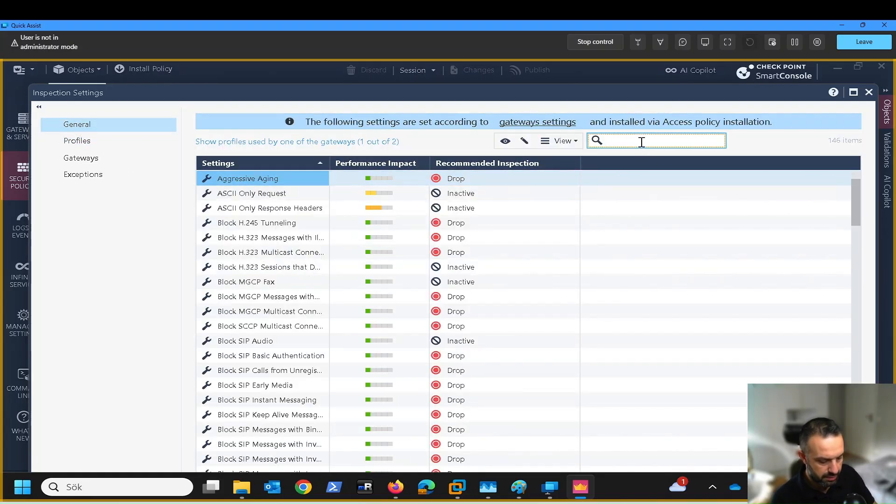
text(non complia)
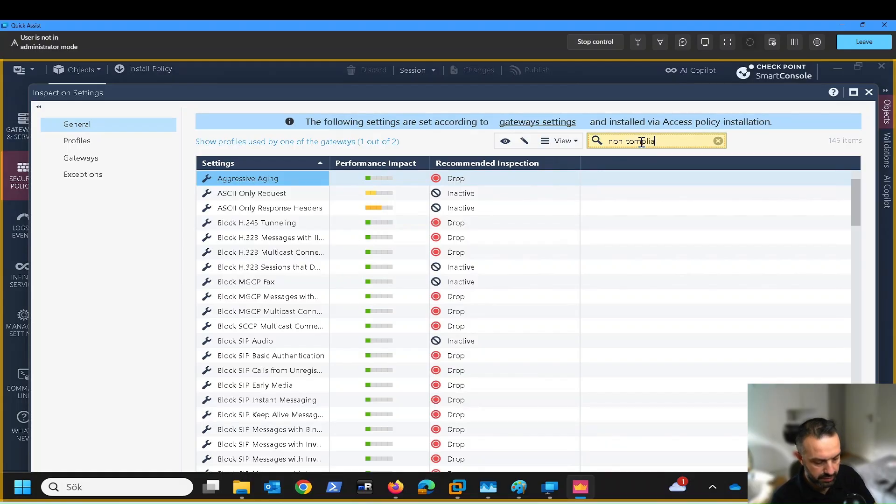
text(nt)
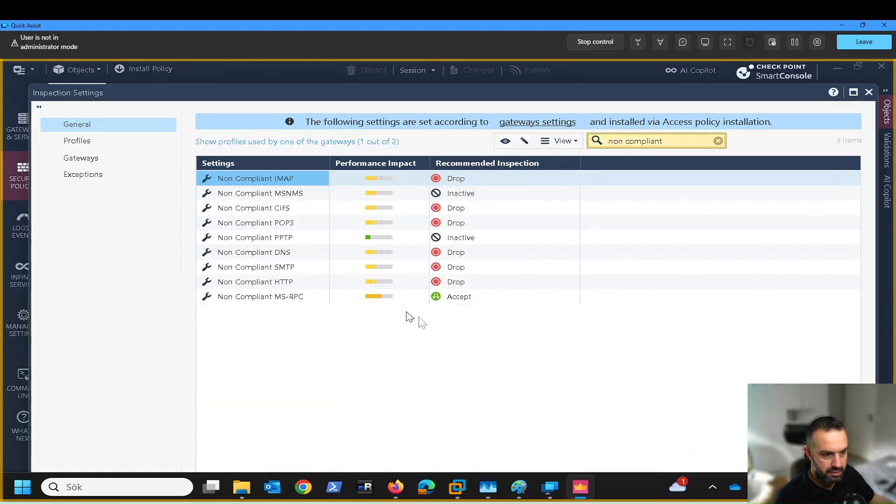
Try overriding the main action of the Non Compliant HTTP protection with Accept.
double_click(456, 285)
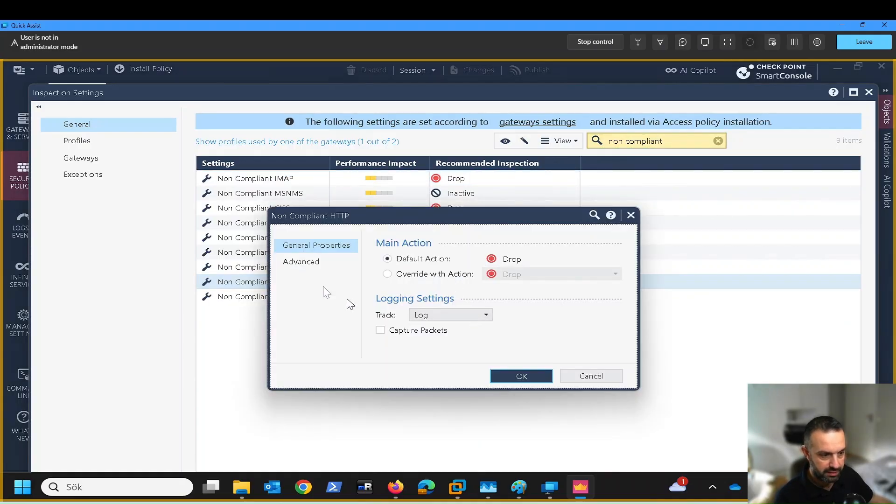
click(387, 275)
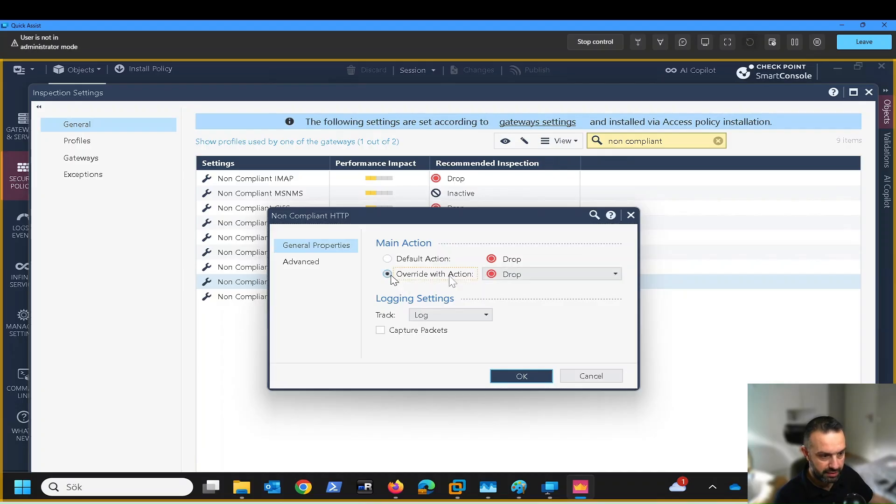
click(512, 275)
scroll(522, 299, up, 2)
click(515, 292)
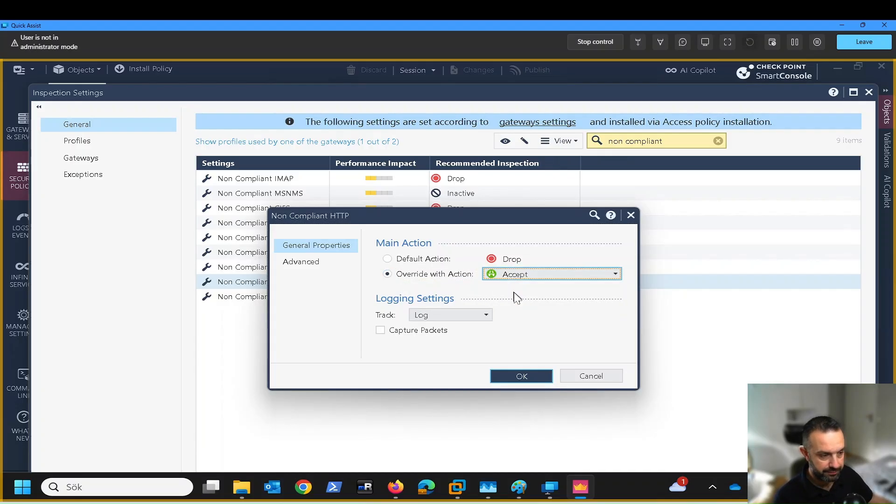
Review the tracking options and advanced enforcement settings of Non Compliant HTTP, and discard the changes.
click(451, 316)
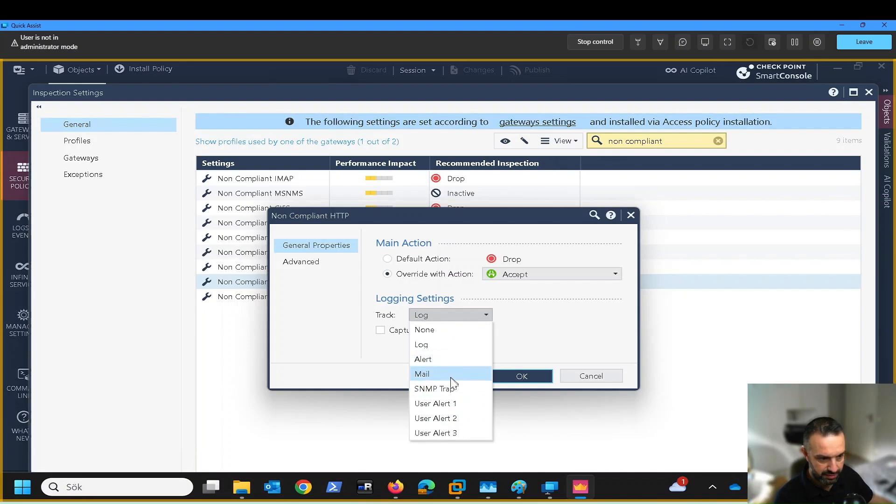
click(322, 287)
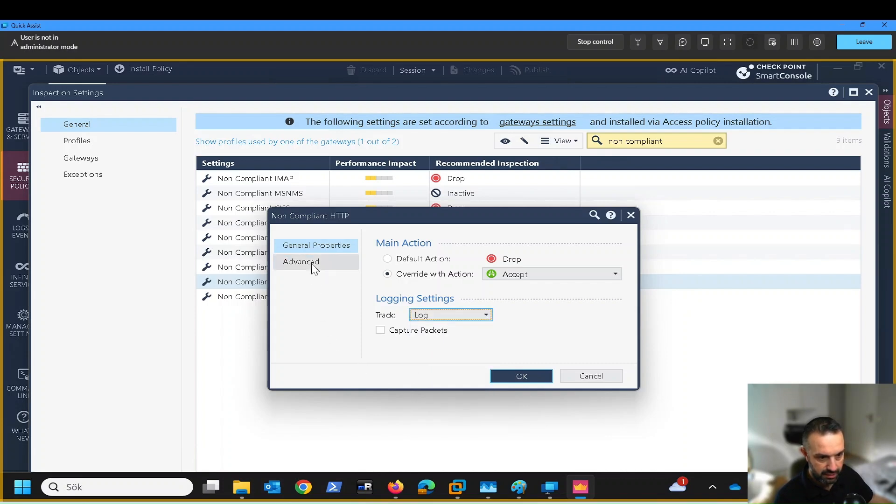
click(312, 262)
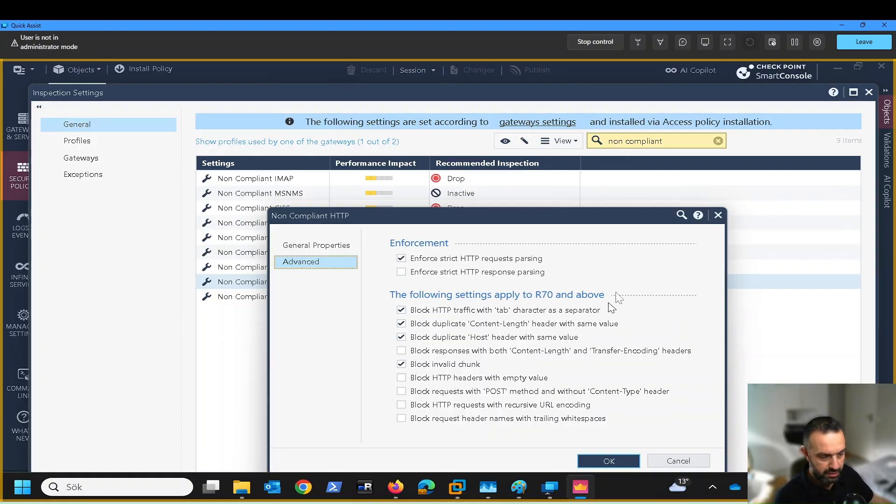
click(663, 461)
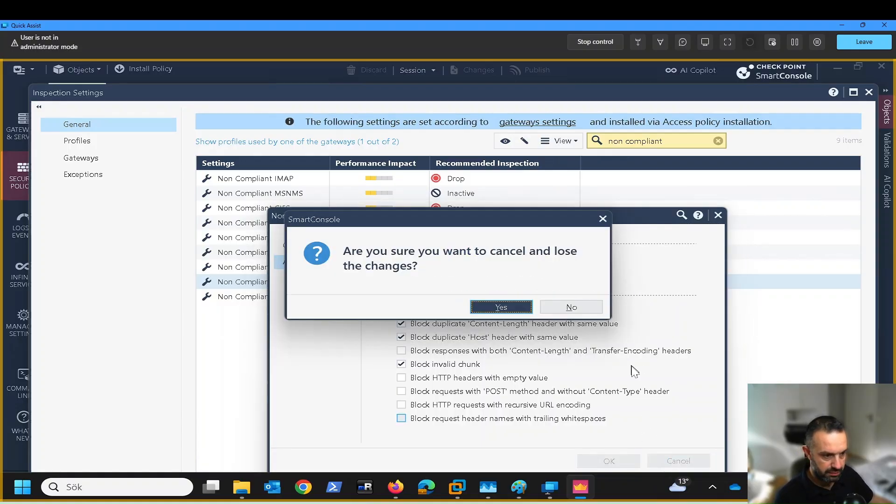
click(476, 306)
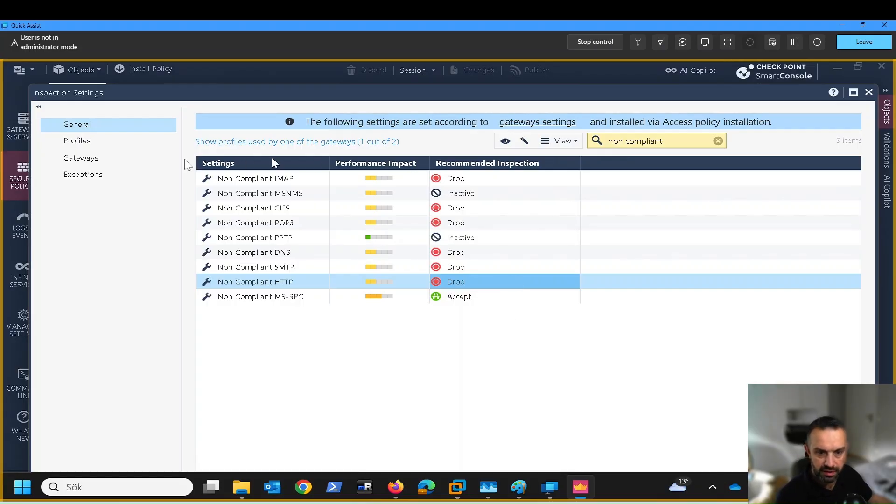
Open the profile assignment of the My-Cluster gateway and check which inspection profiles can be assigned, leaving the assignment as is.
click(88, 161)
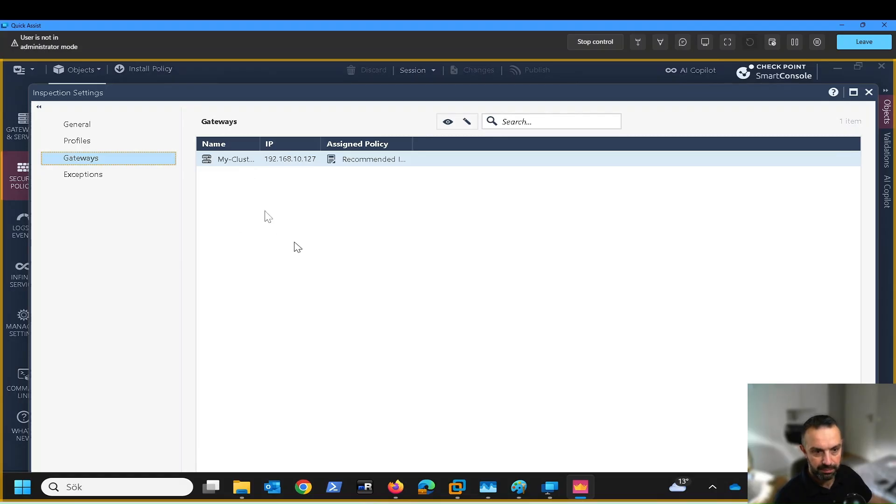
right_click(231, 161)
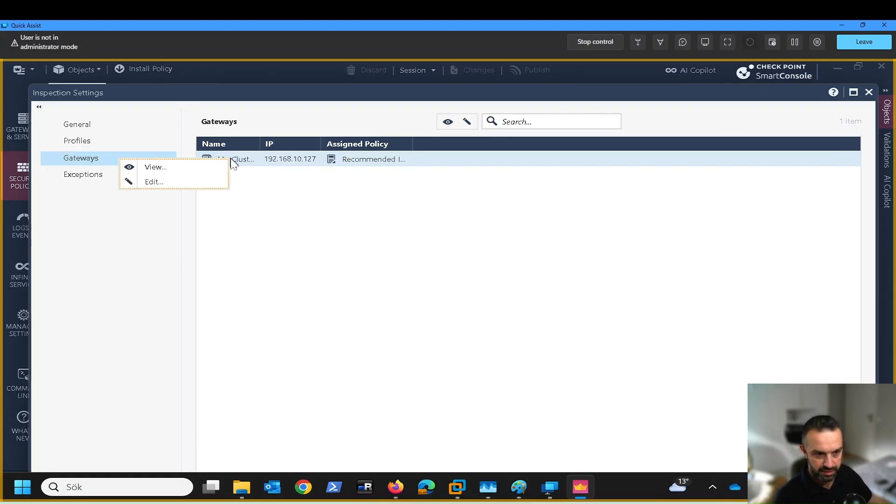
click(281, 200)
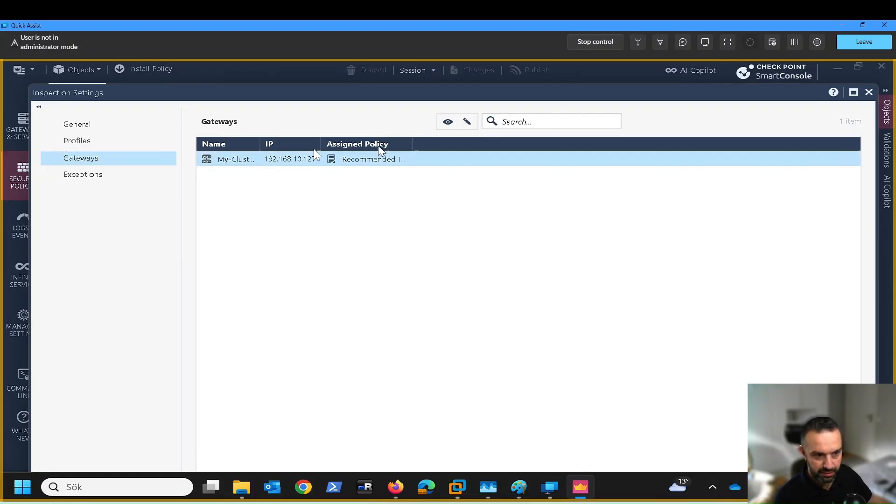
right_click(240, 160)
click(161, 182)
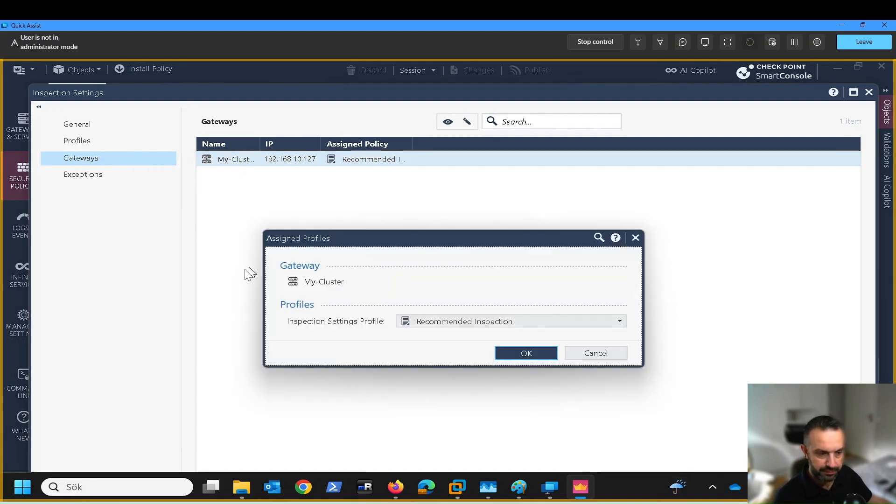
click(455, 321)
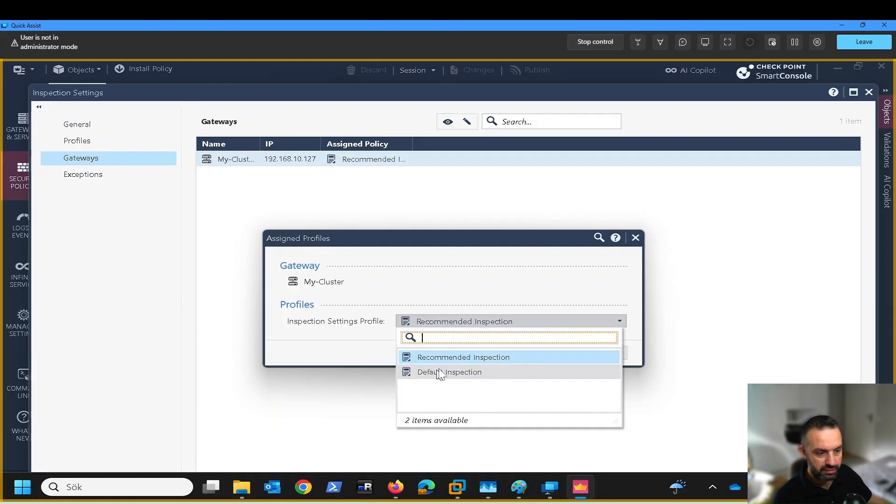
mouse_move(444, 362)
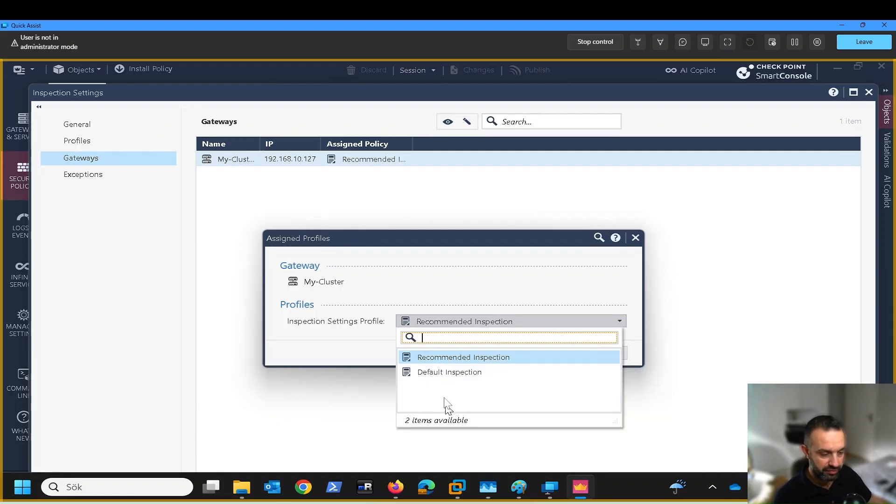
click(371, 282)
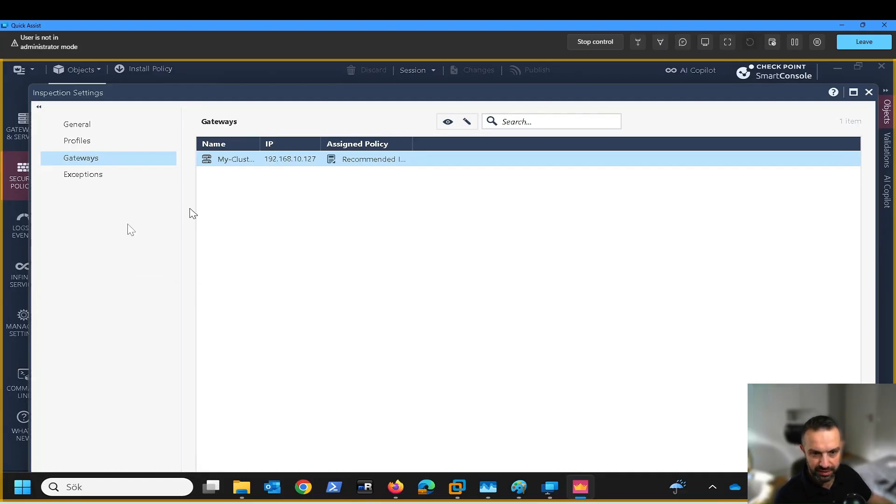
Start a new inspection exception for the Default Inspection profile and the Non Compliant HTTP protection.
click(93, 185)
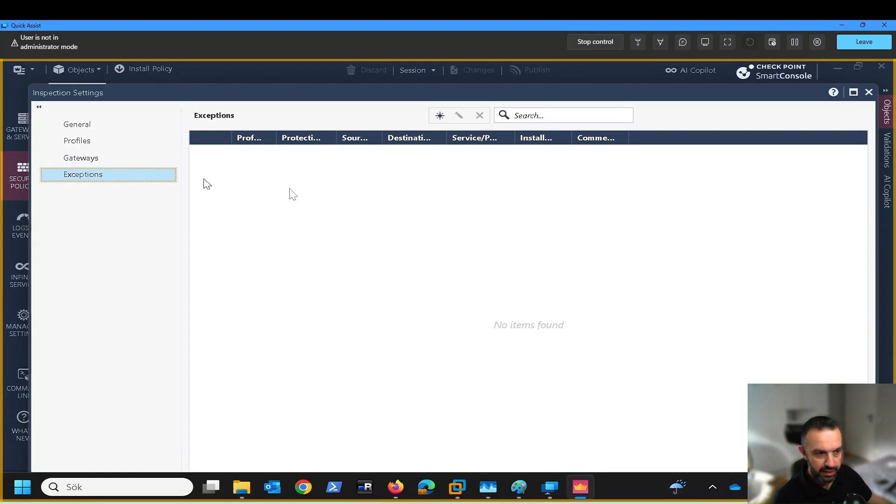
click(438, 117)
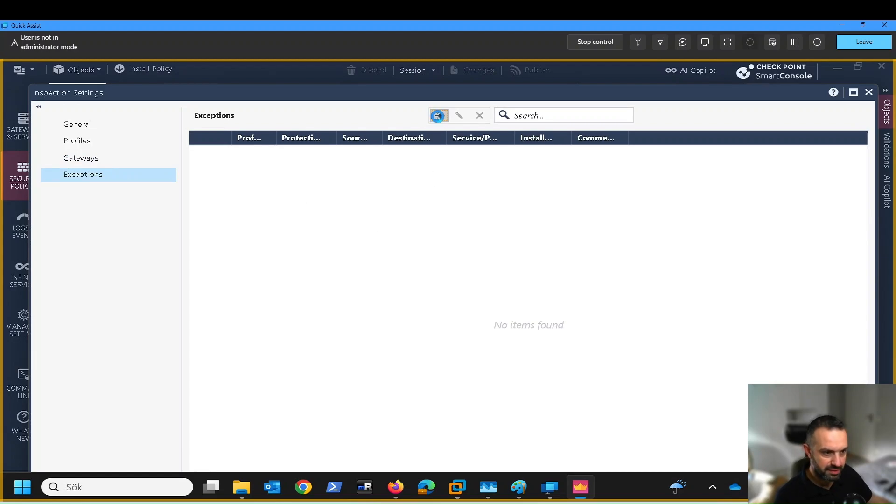
drag(405, 123, 350, 101)
click(398, 148)
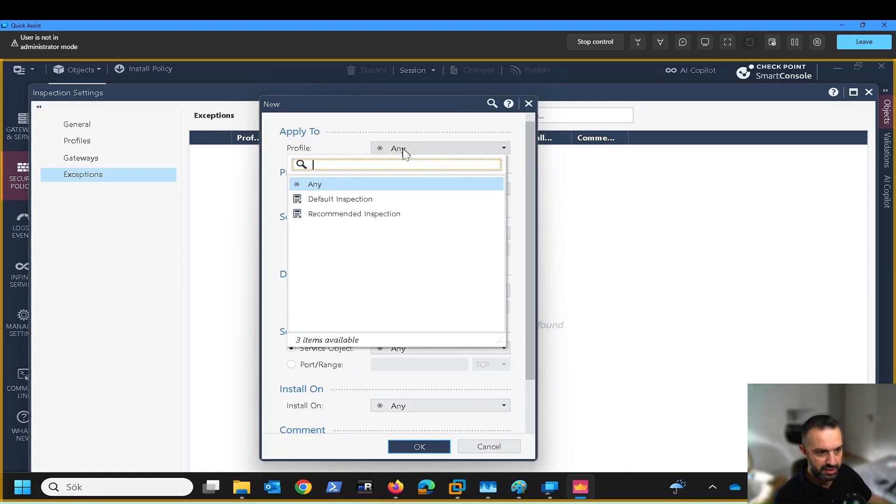
click(345, 201)
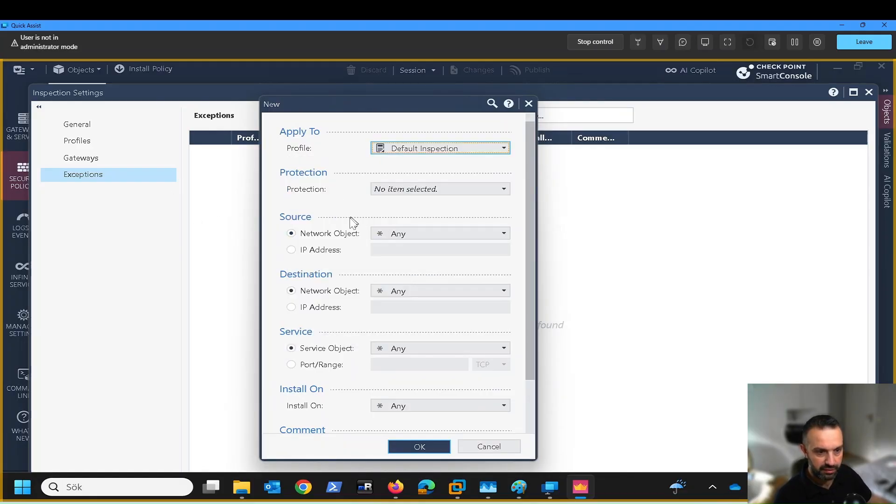
click(387, 189)
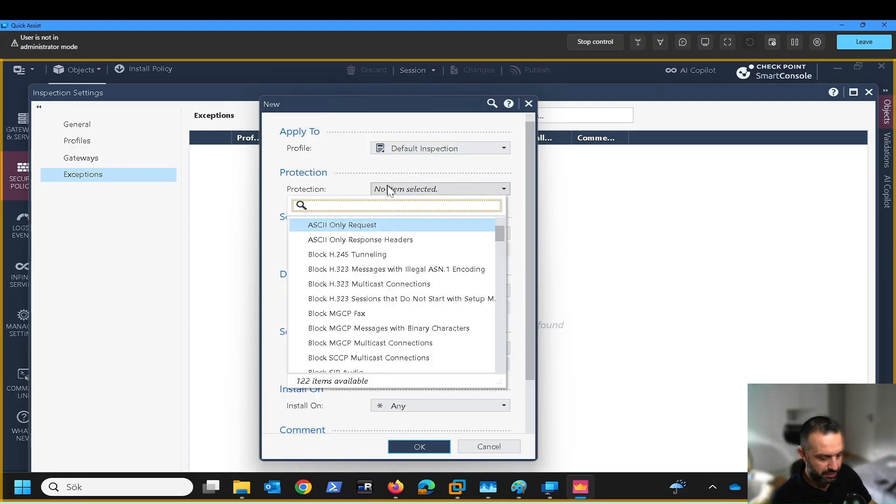
text(non)
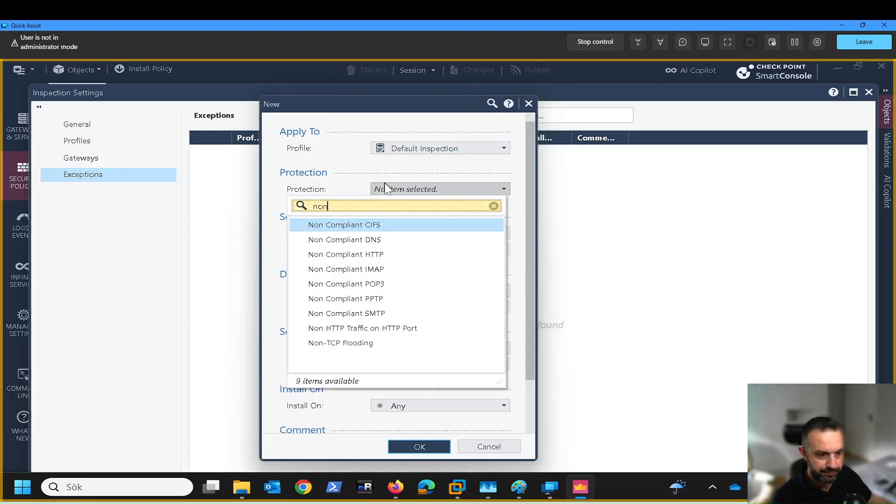
click(377, 255)
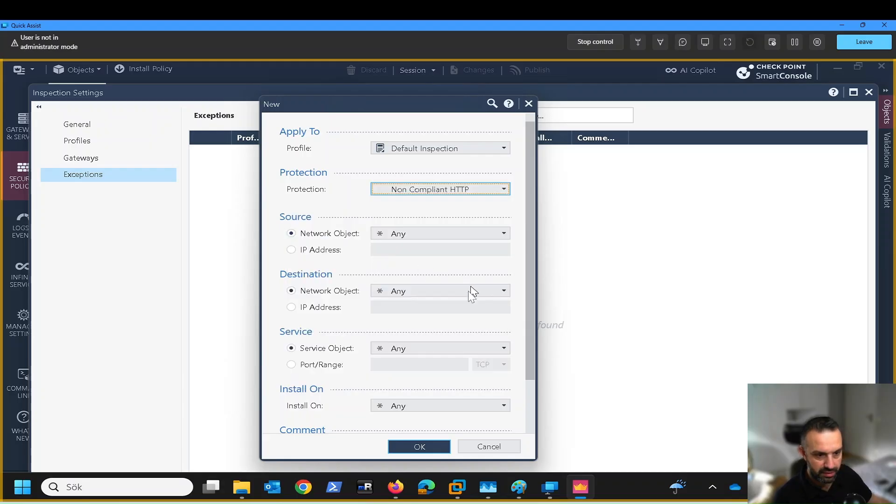
Check the exception's source network object options and discard the new exception without saving it.
click(418, 235)
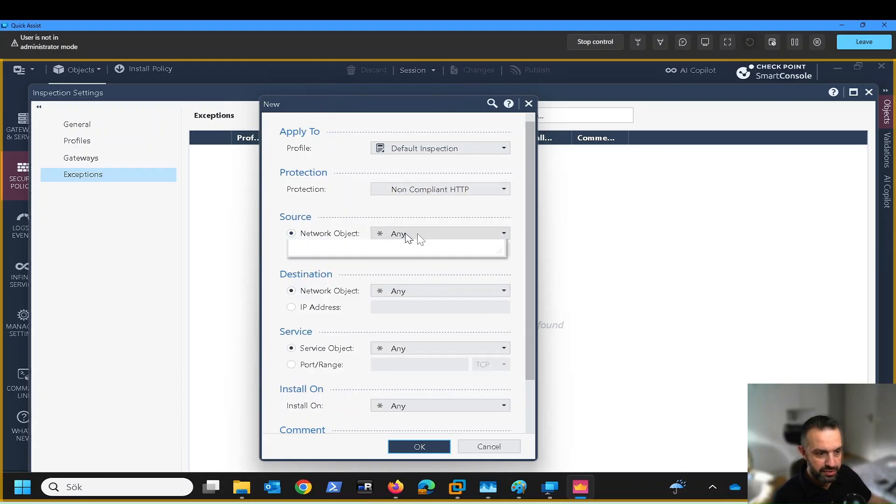
click(357, 210)
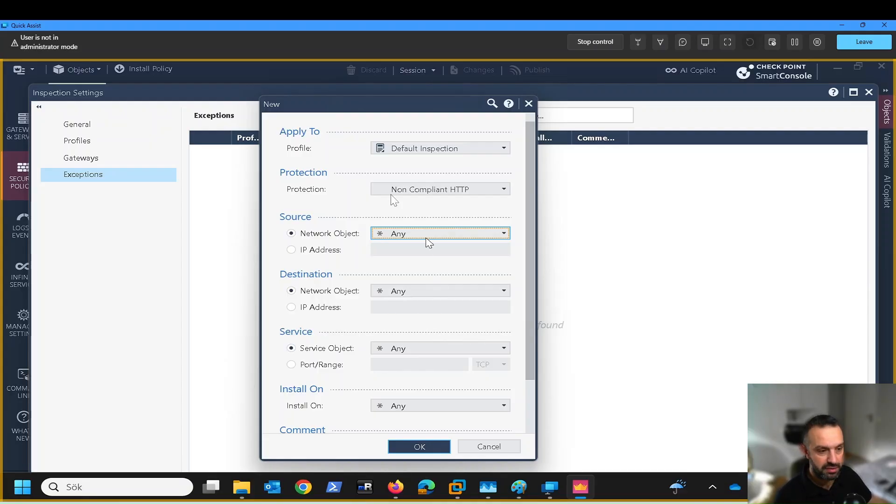
mouse_move(479, 194)
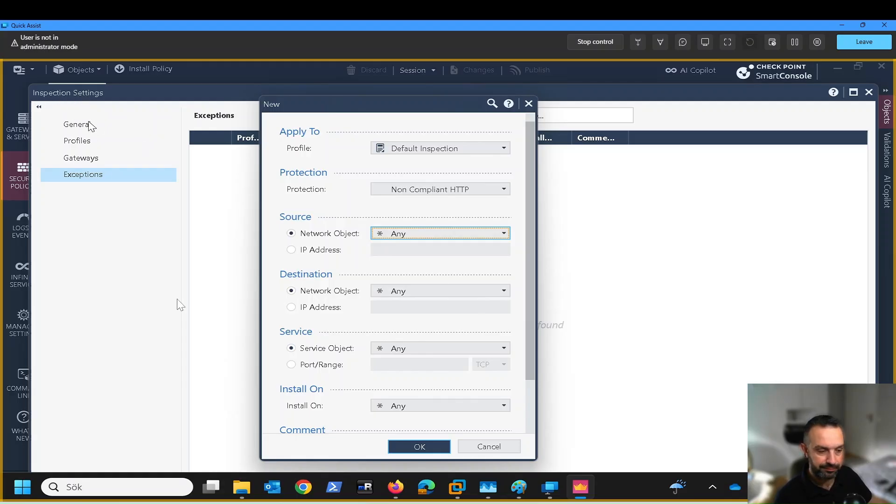
click(466, 446)
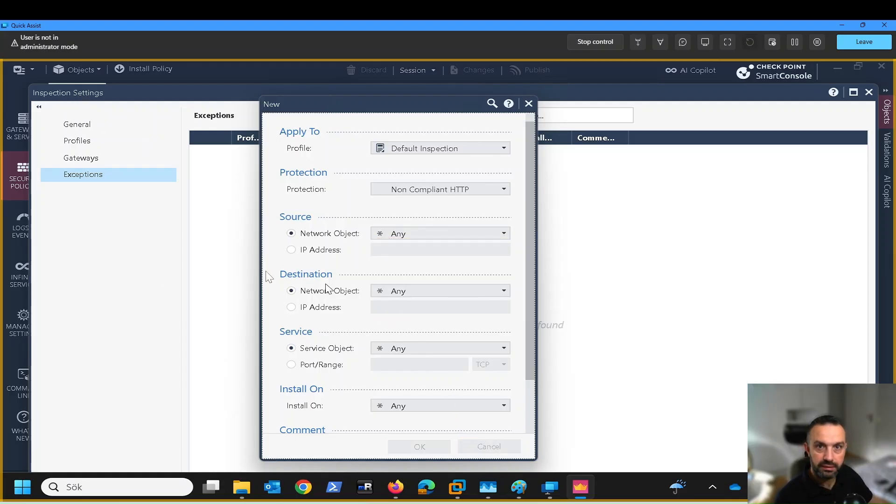
click(501, 307)
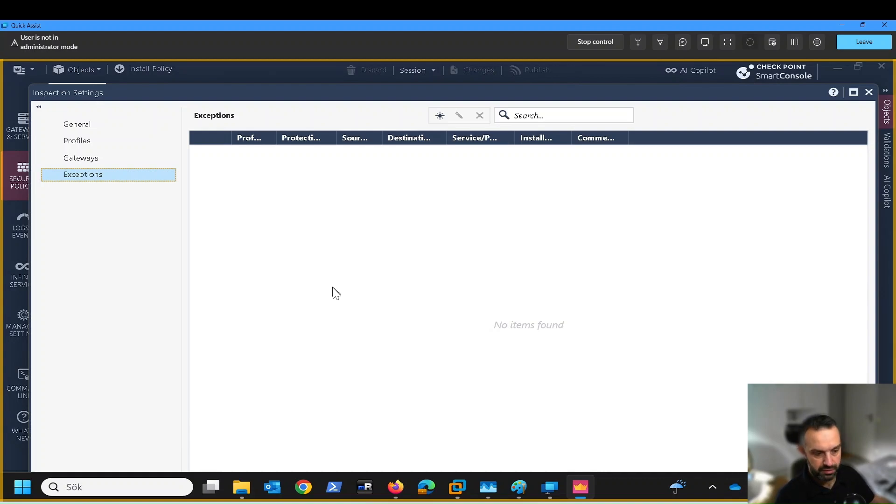
Switch to Paint and examine the network diagram from the victim web server through the gateway and internet to the attacker.
click(520, 488)
mouse_move(443, 445)
mouse_down()
mouse_move(524, 449)
mouse_move(510, 448)
mouse_up()
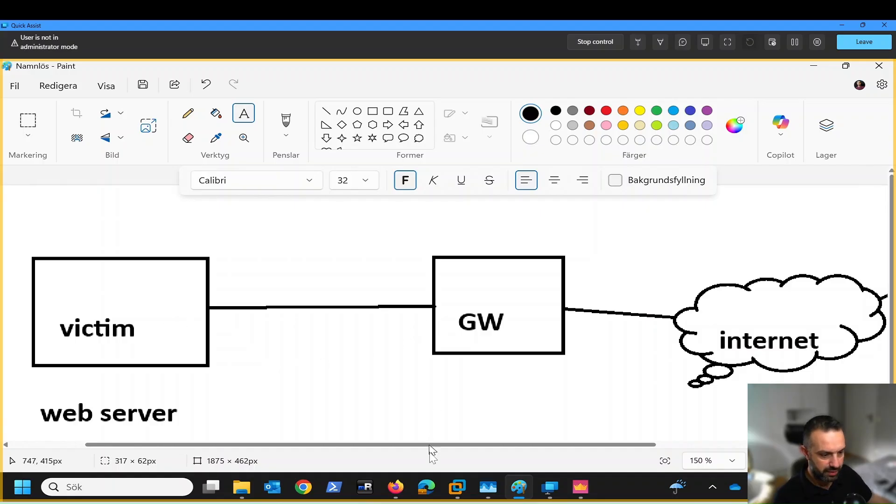
drag(476, 449, 525, 452)
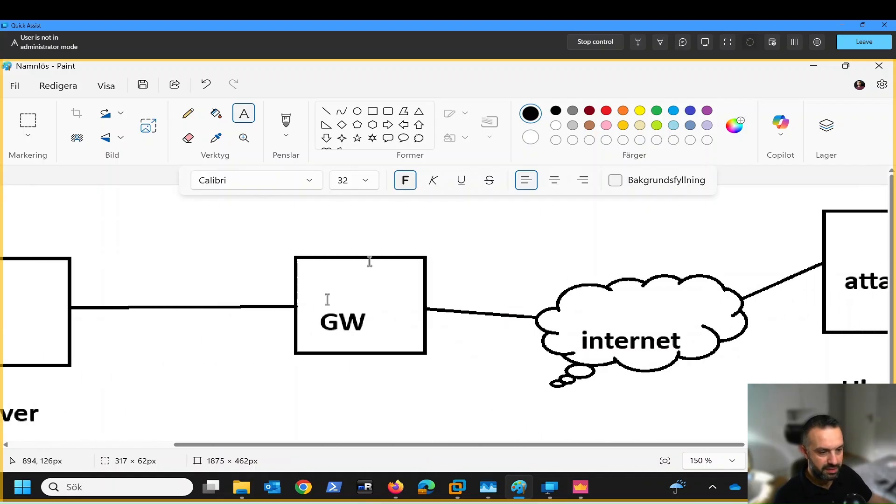
drag(610, 449, 713, 448)
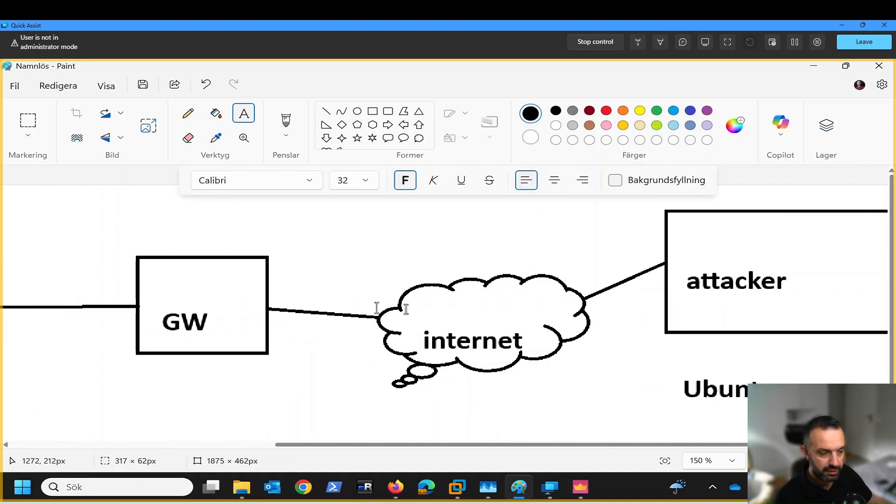
click(581, 487)
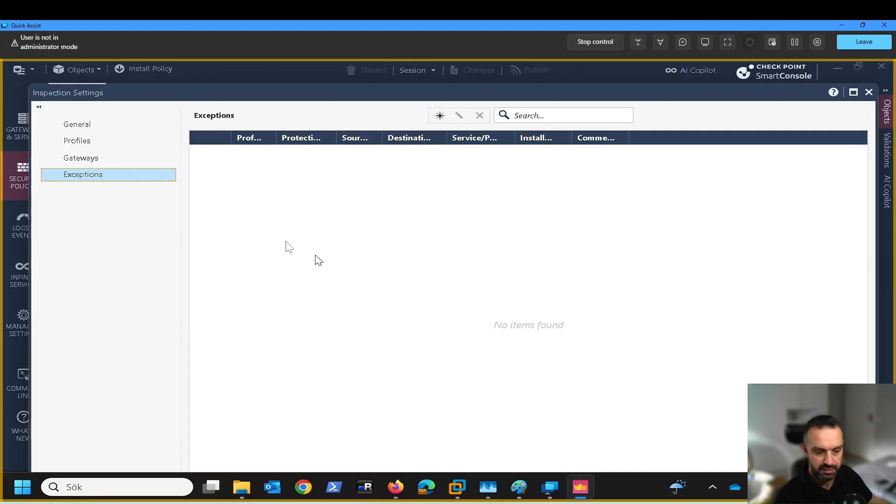
click(518, 488)
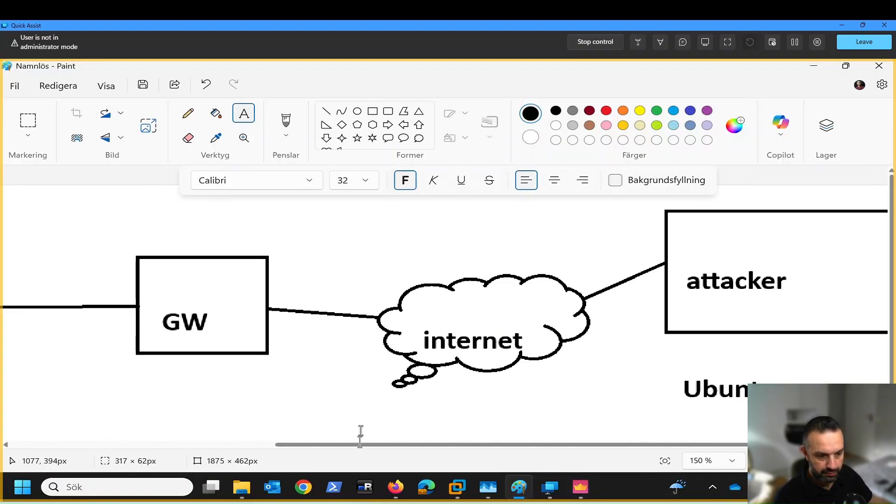
Label the victim web server in the diagram with the IP address 10.1.1.4.
drag(362, 447, 188, 447)
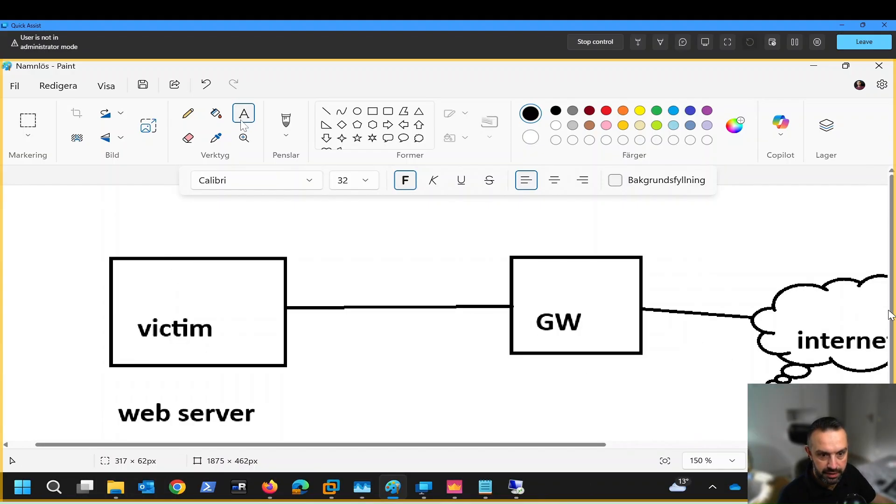
click(140, 229)
text(10.1.1.4)
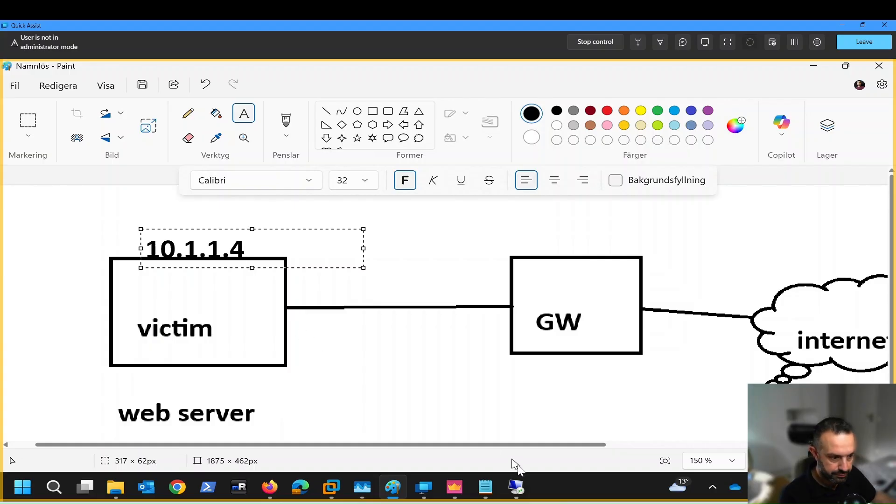
Add the IP address 10.2.2.5 inside the attacker box of the network diagram.
drag(525, 445, 815, 445)
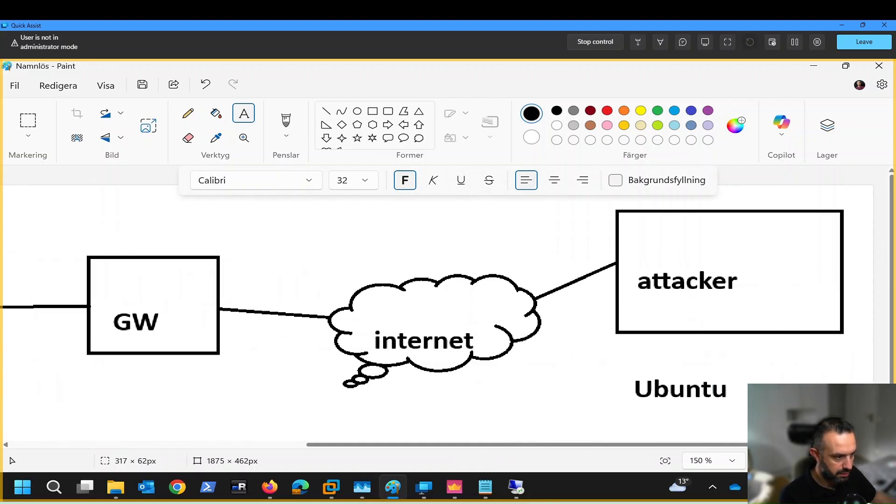
click(646, 234)
text(10)
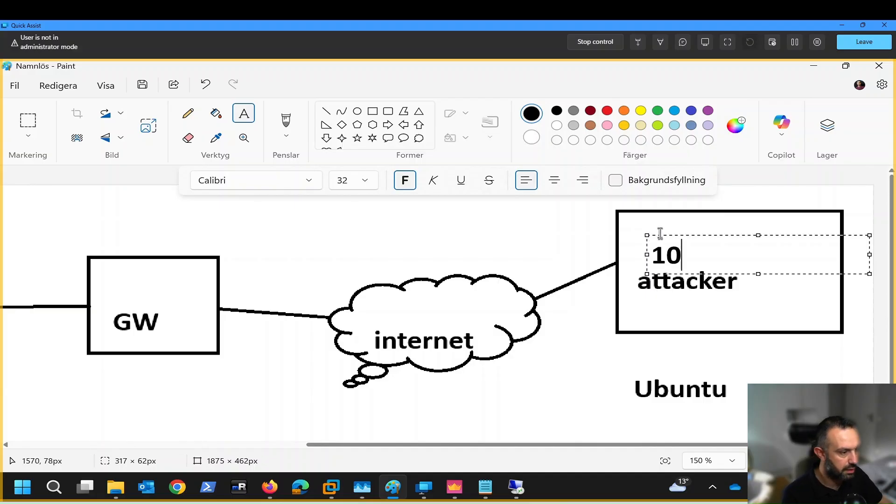
text(.2.2.5)
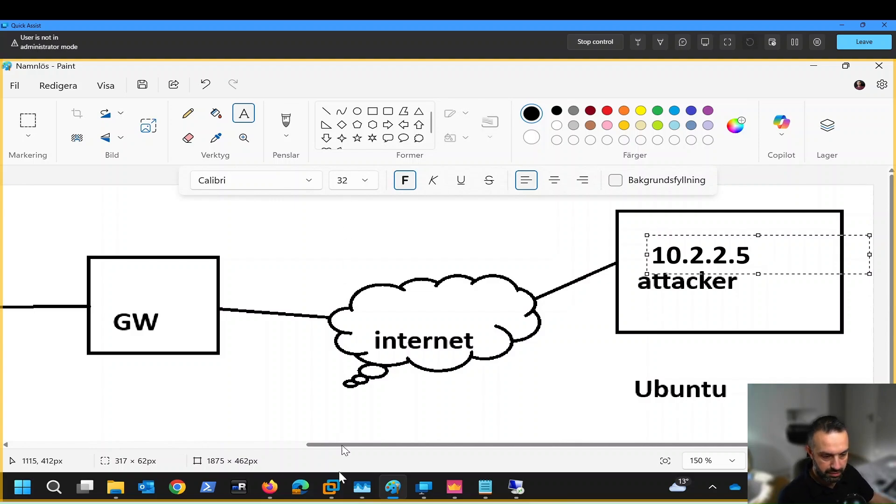
Switch to the win2022 virtual machine in VMware Workstation, open PowerShell in full screen and run ipconfig.
click(331, 487)
click(404, 299)
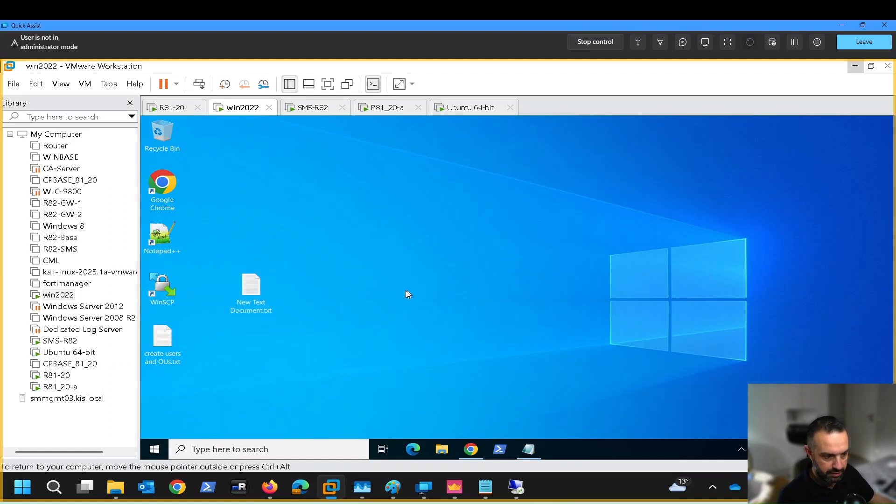
click(506, 454)
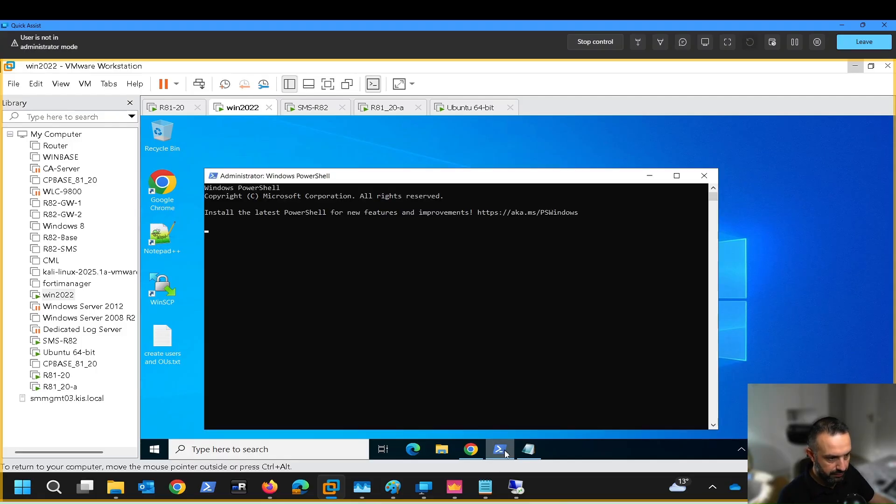
click(61, 84)
key(Escape)
key(ctrl+alt+Return)
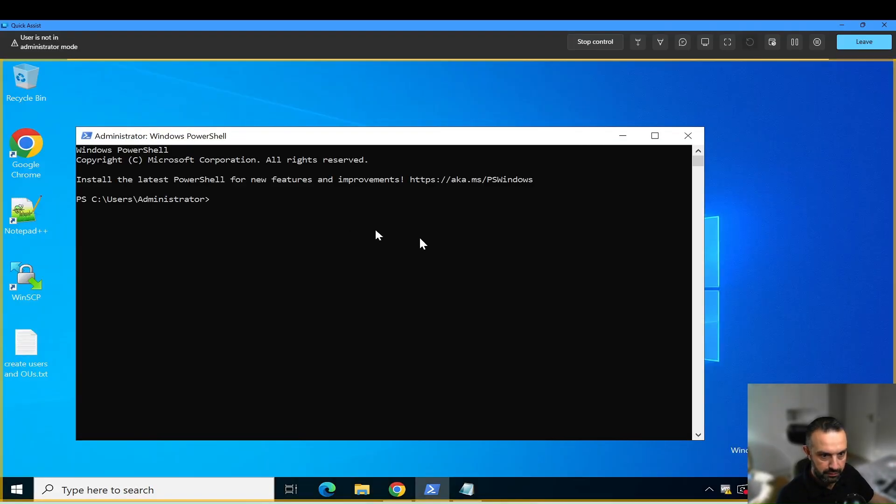
text(ipconfig)
key(Return)
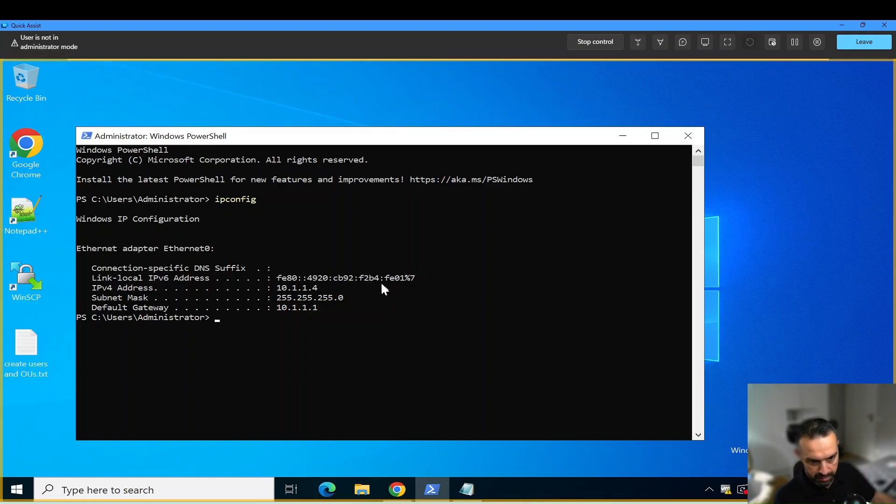
Log in to the Ubuntu attacker machine at 10.2.2.5 over SSH with the account password, and move the terminal window aside.
text(ss)
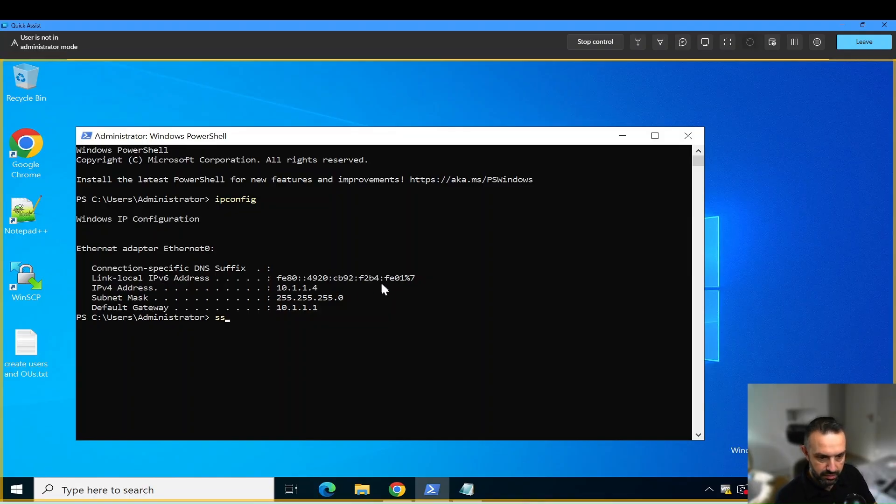
text(h jonas@10)
text(.2.5)
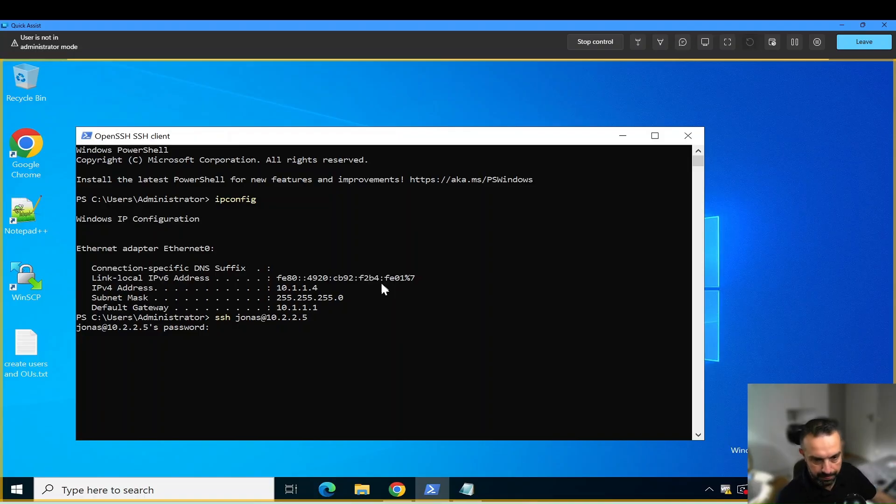
key(Return)
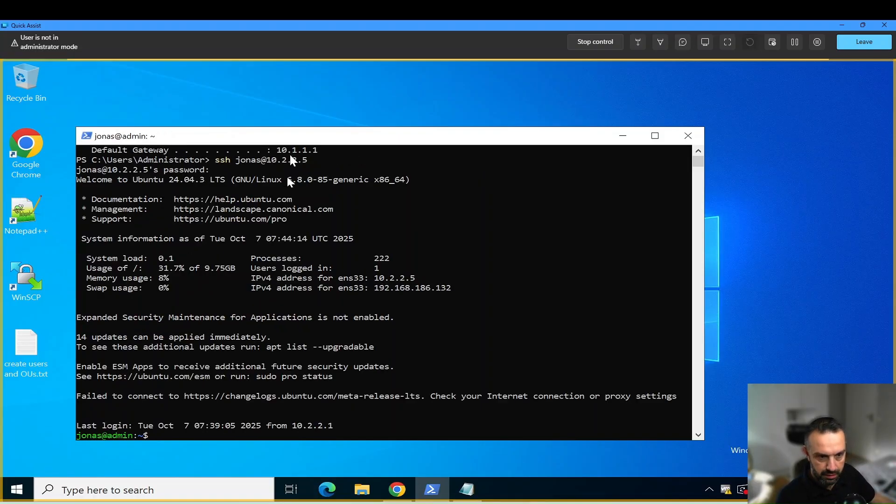
drag(293, 139, 417, 122)
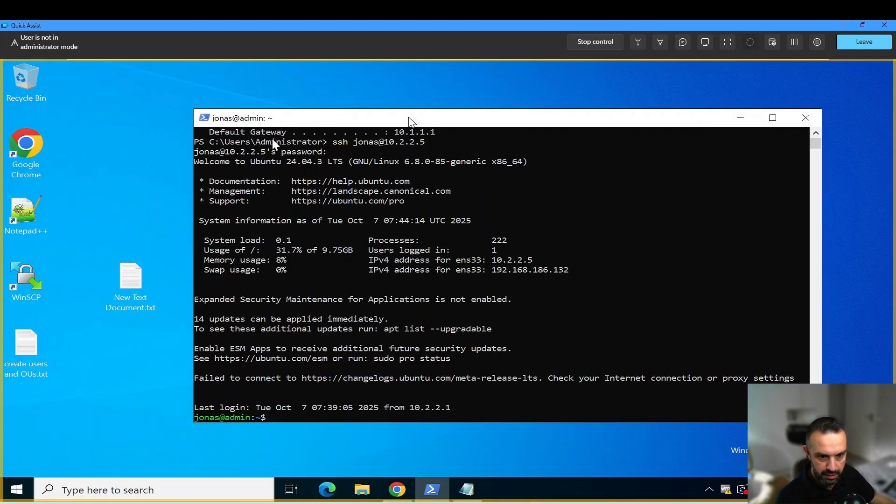
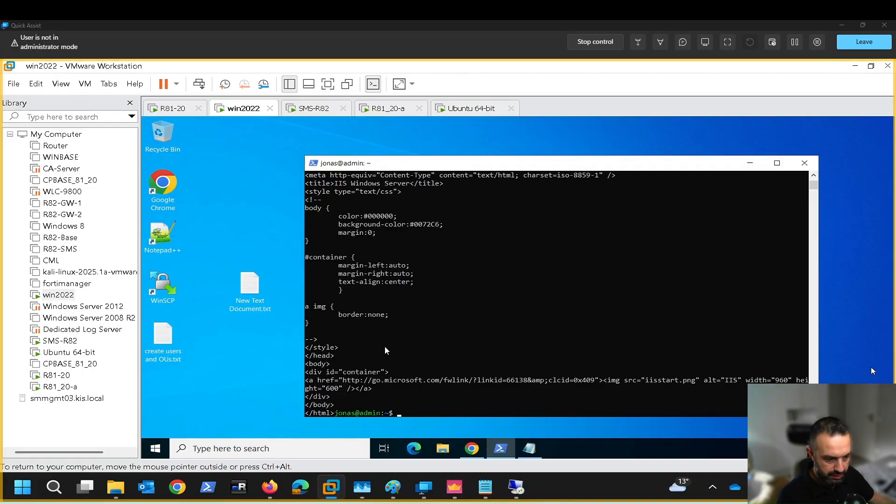
Switch to SmartConsole, close the inspection settings, and examine the last 24 hours' HTTP logs for 10.1.1.4.
click(458, 490)
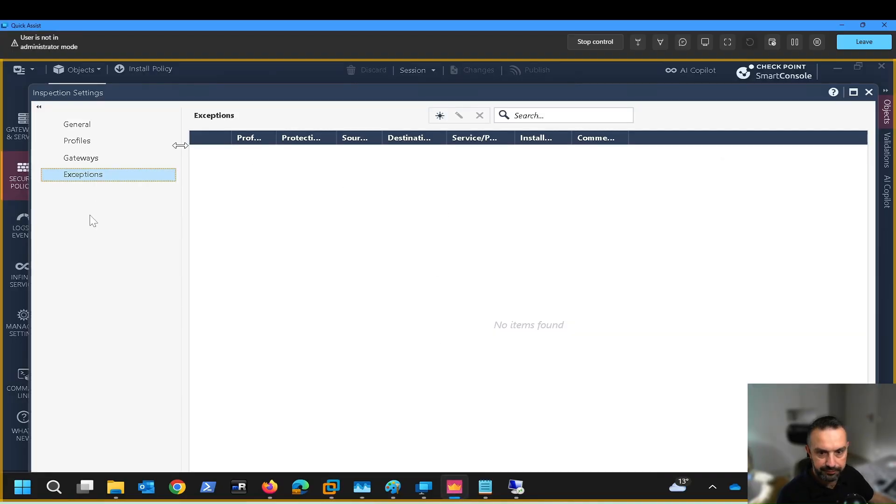
click(869, 92)
click(25, 226)
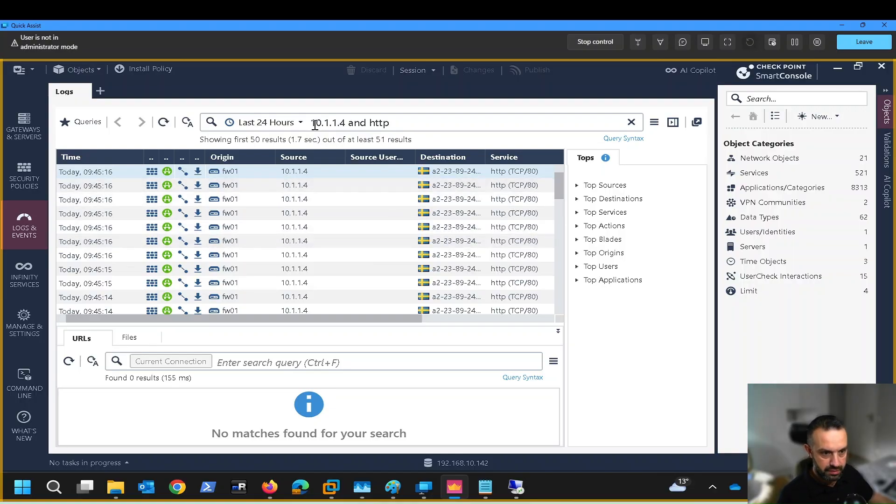
drag(314, 125, 320, 126)
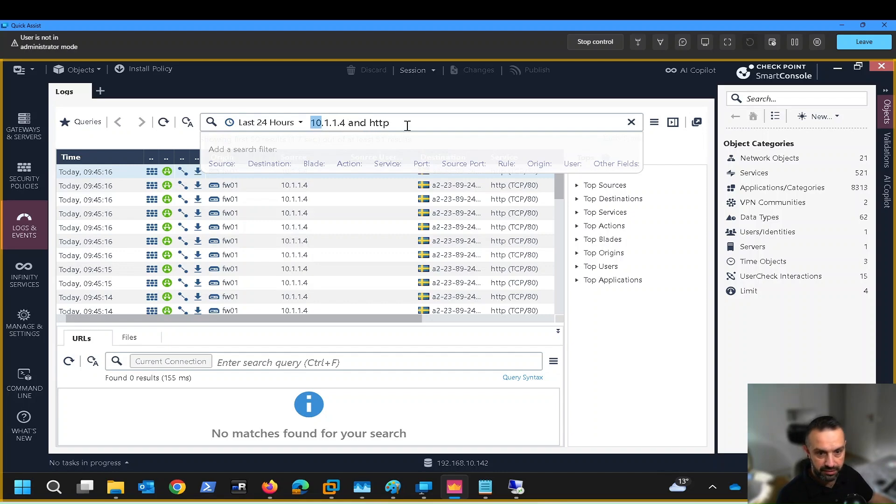
click(230, 200)
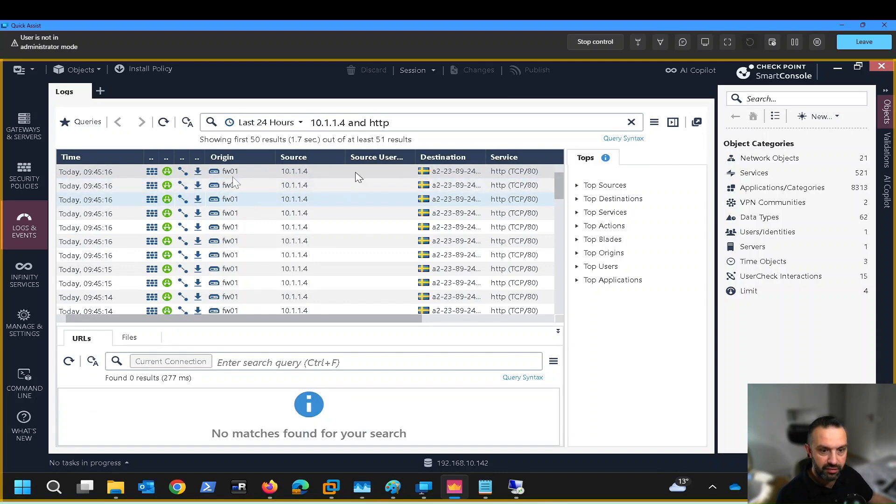
Check the cleanup rule's action in the access policy, and turn on automatic refresh for the 10.1.1.4 HTTP logs.
click(28, 174)
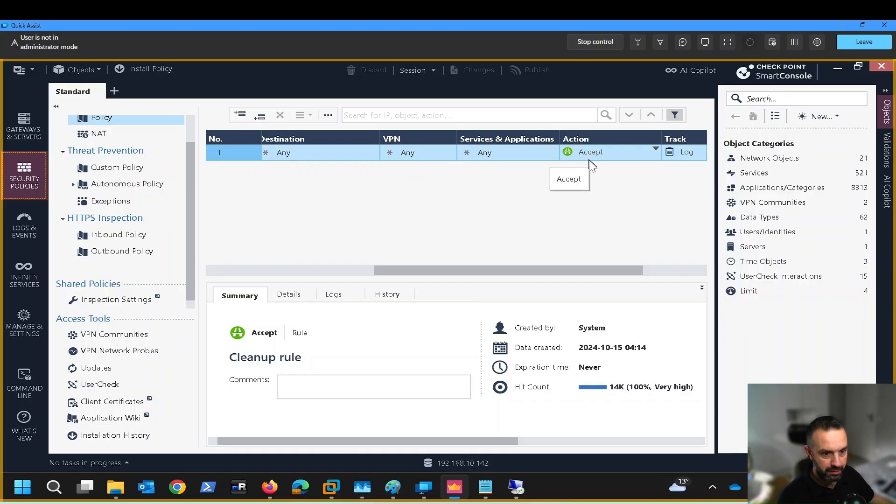
click(23, 221)
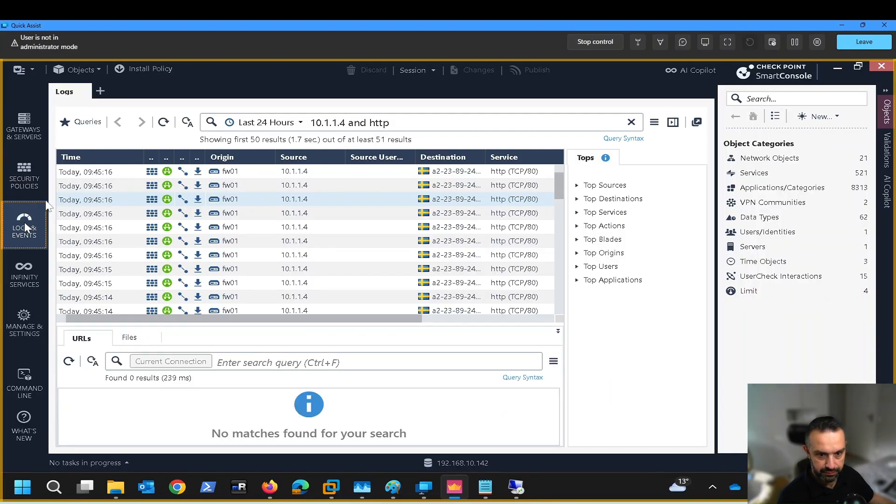
click(189, 123)
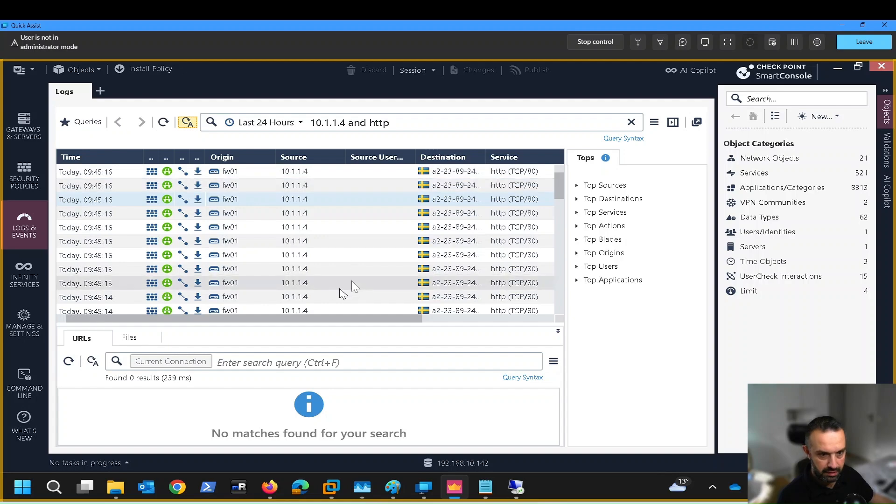
click(331, 487)
click(420, 323)
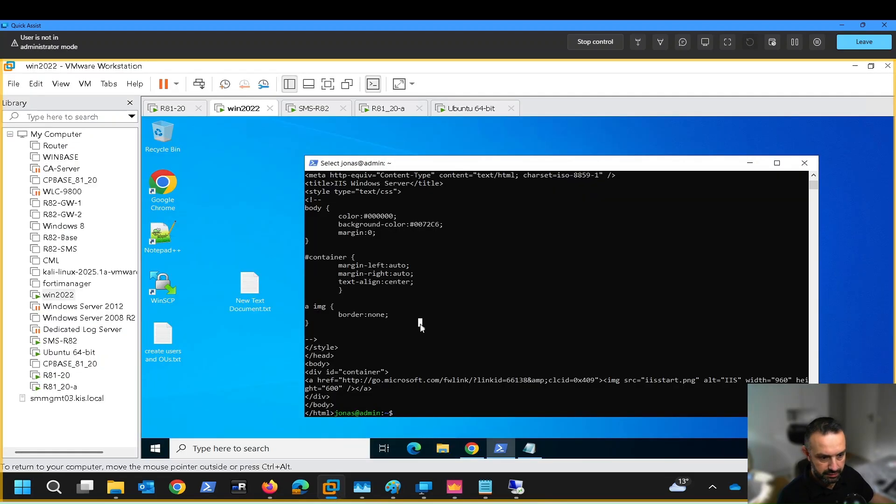
text(curl http://10.1.1.4)
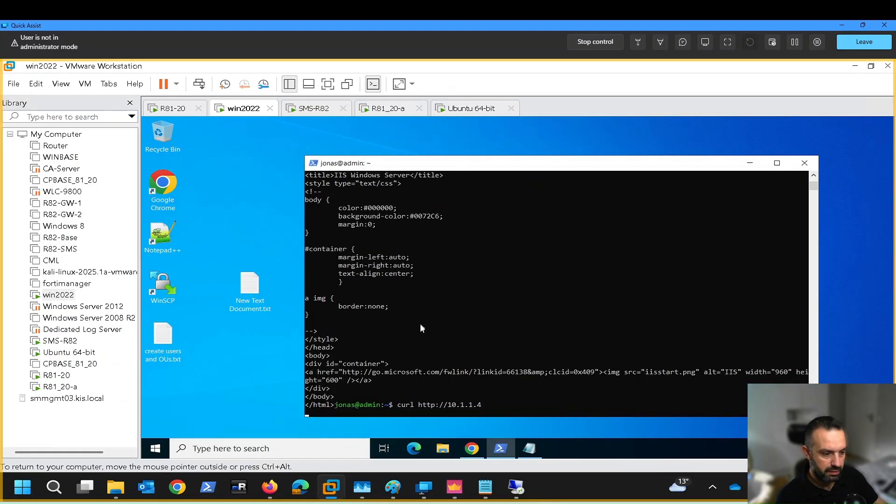
key(BackSpace)
key(BackSpace)
key(BackSpace)
key(BackSpace)
key(BackSpace)
key(BackSpace)
key(BackSpace)
key(BackSpace)
key(BackSpace)
key(BackSpace)
key(BackSpace)
key(BackSpace)
key(BackSpace)
key(BackSpace)
key(BackSpace)
key(BackSpace)
key(BackSpace)
key(BackSpace)
key(BackSpace)
key(BackSpace)
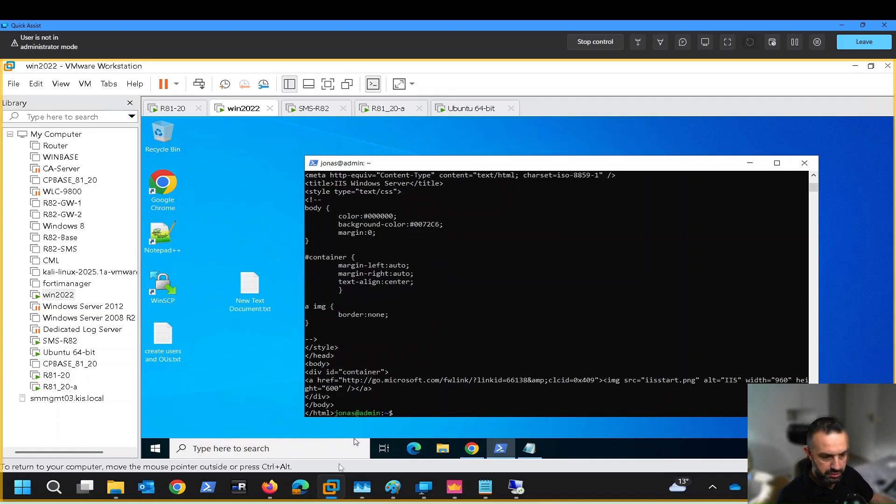
Switch to SmartConsole, examine the HTTP logs from 10.2.2.5 to 10.1.1.4, and check the policy rule and the general Inspection Settings.
click(448, 491)
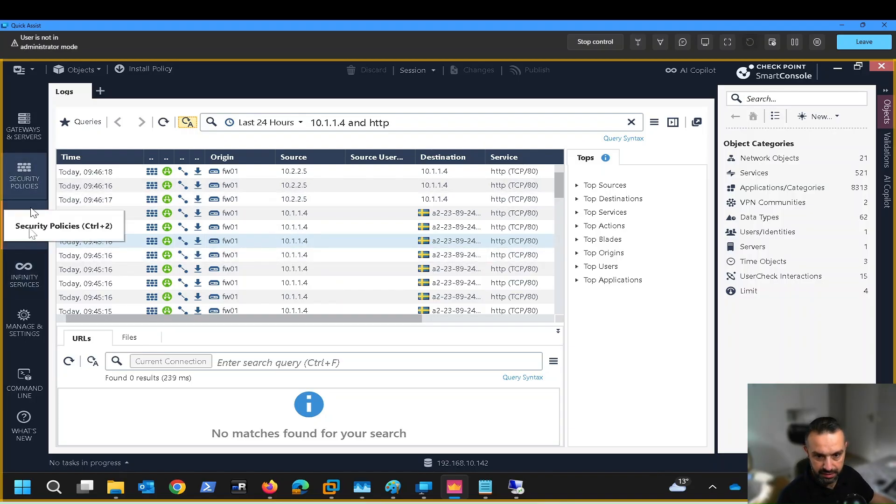
click(29, 187)
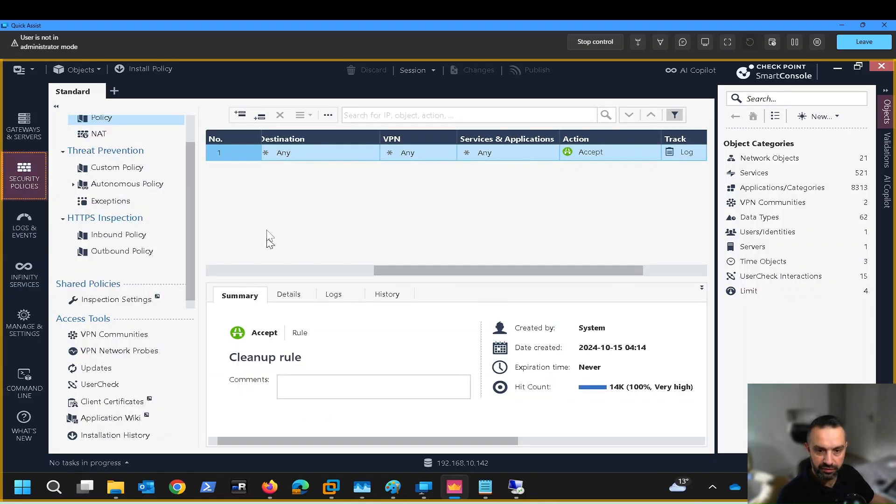
click(116, 301)
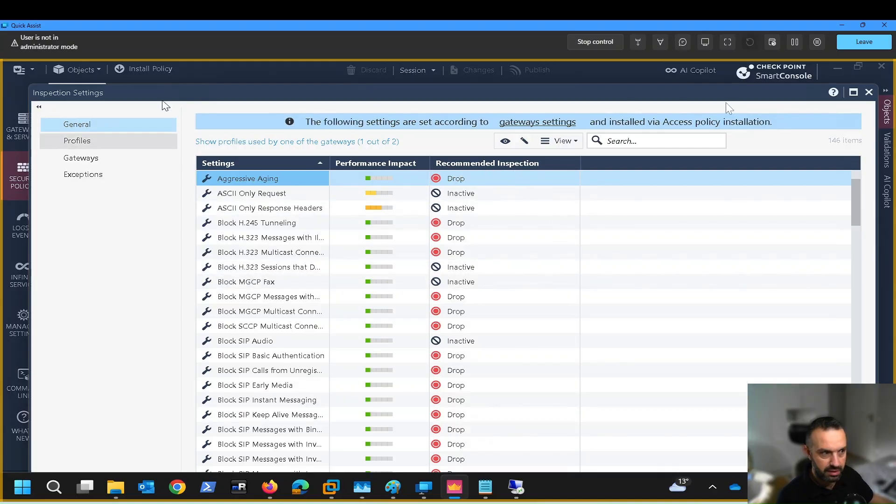
click(868, 93)
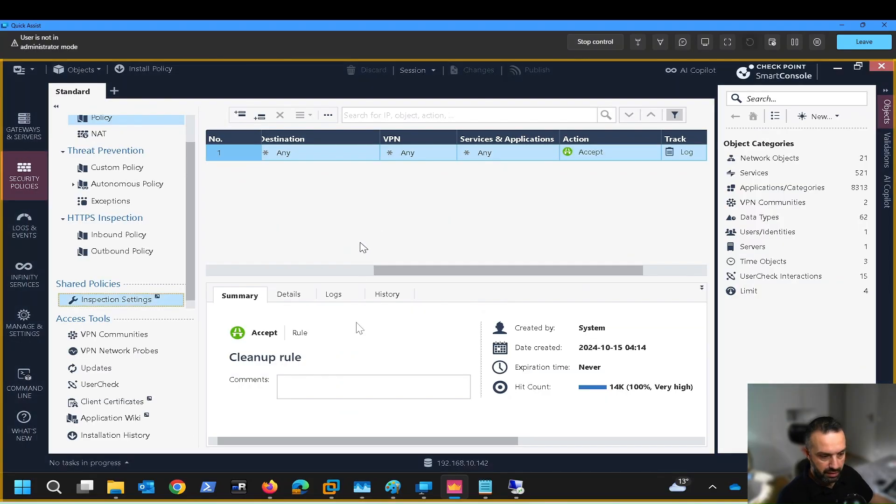
Send a POST request with Content-Length abc to 10.1.1.4 from VMware Workstation, and examine the newest reject log's inspection details in SmartConsole.
click(338, 487)
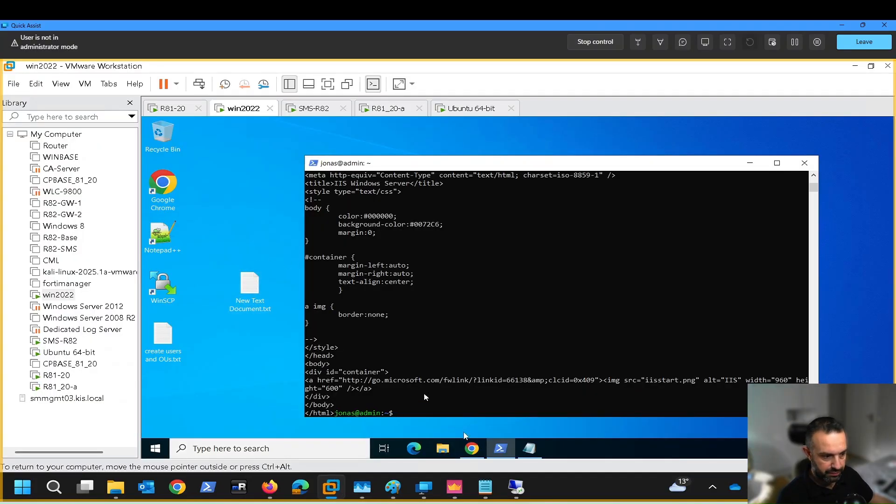
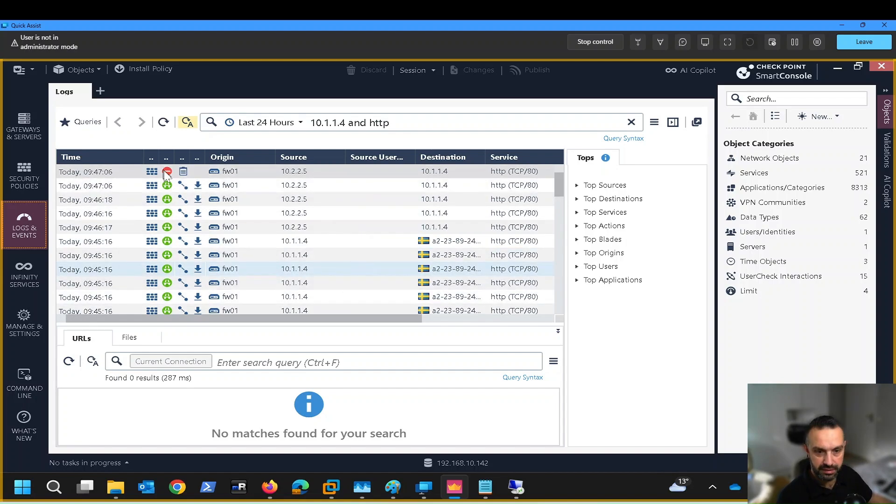
click(311, 175)
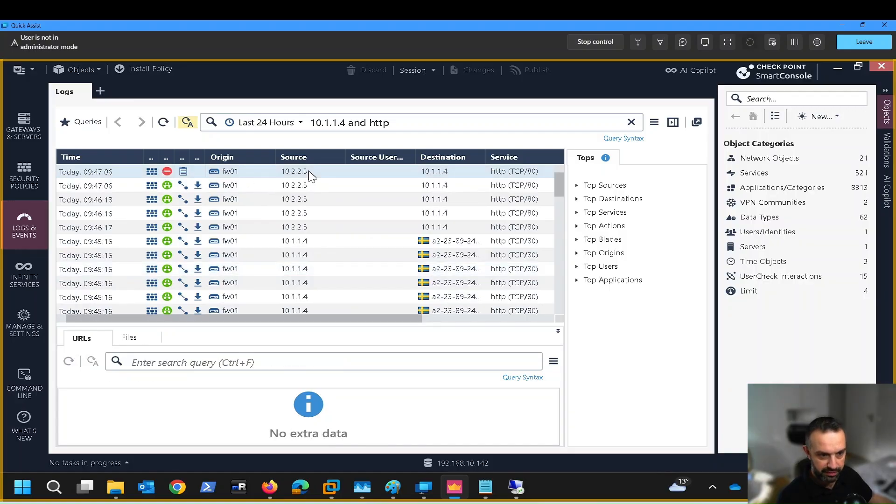
double_click(311, 176)
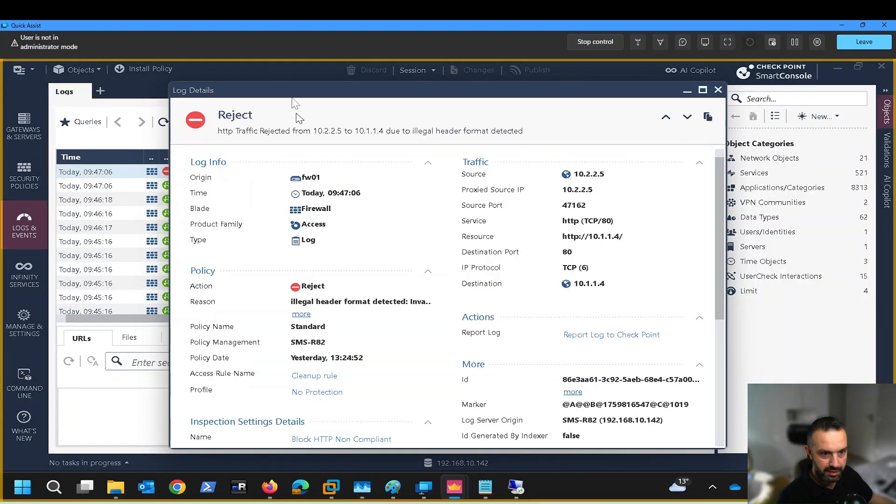
drag(295, 93, 247, 61)
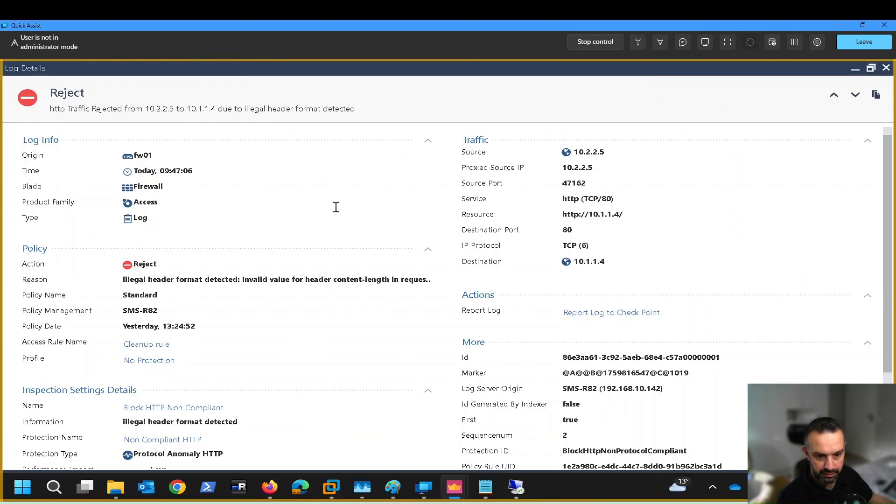
scroll(273, 301, down, 3)
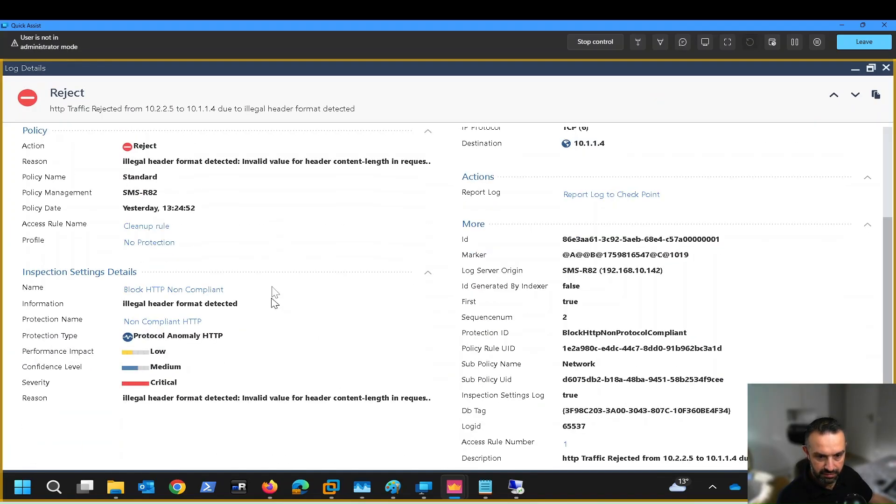
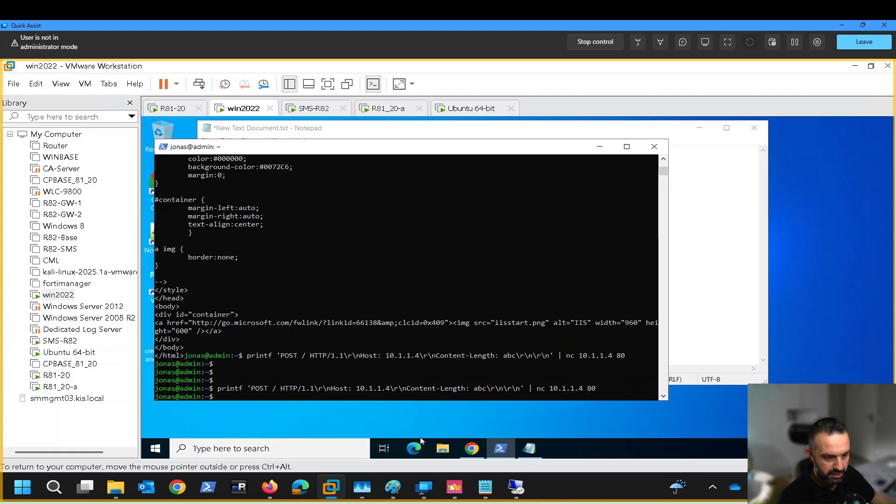
Switch back to SmartConsole, close the rejected request's log details, and check the newest HTTP log entries.
mouse_move(454, 490)
click(513, 427)
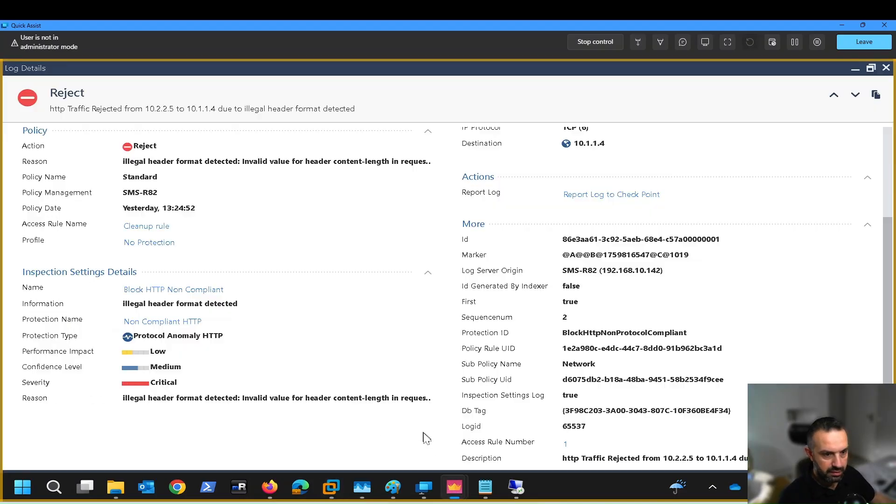
click(886, 68)
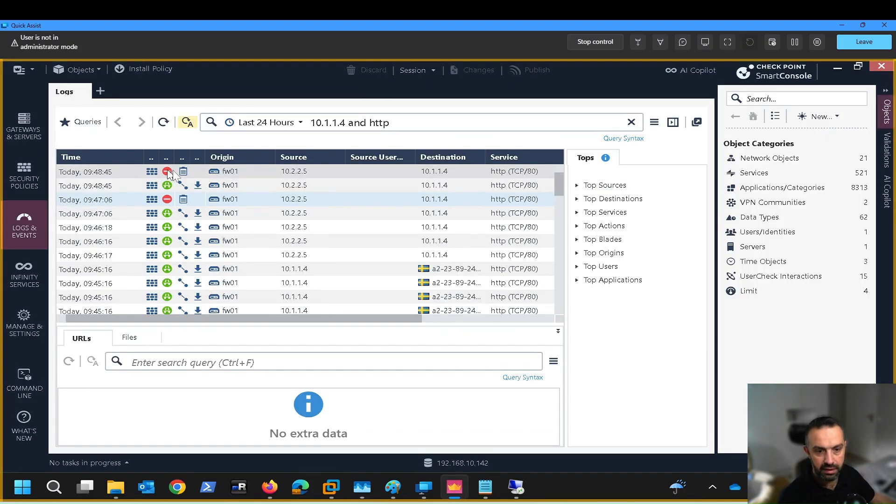
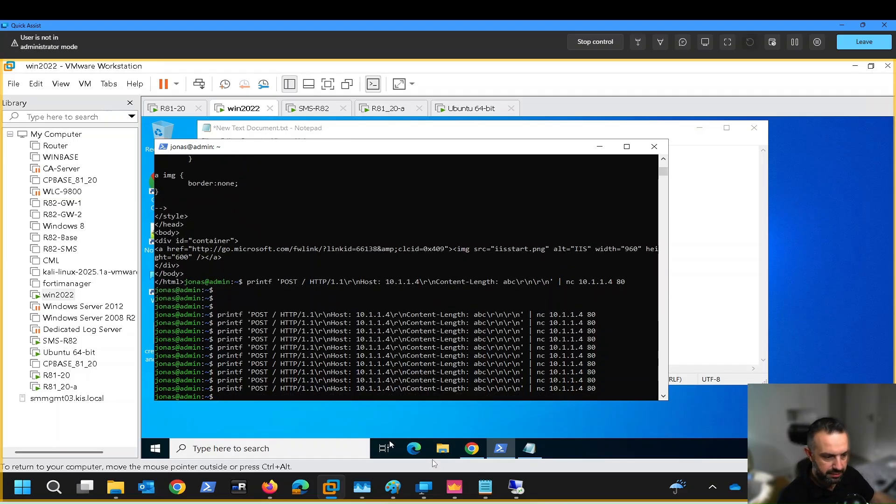
In SmartConsole, compare the HTTP logs of the repeated POST requests with the access rule and the general Inspection Settings list.
click(453, 488)
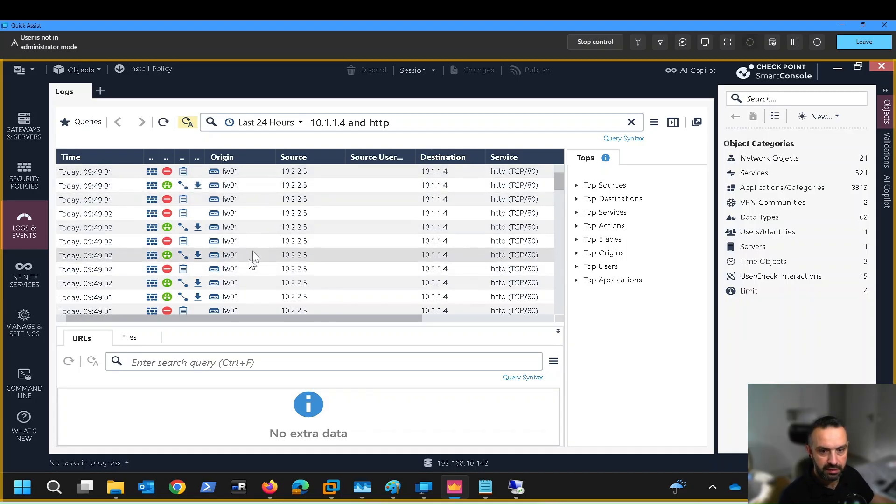
click(26, 177)
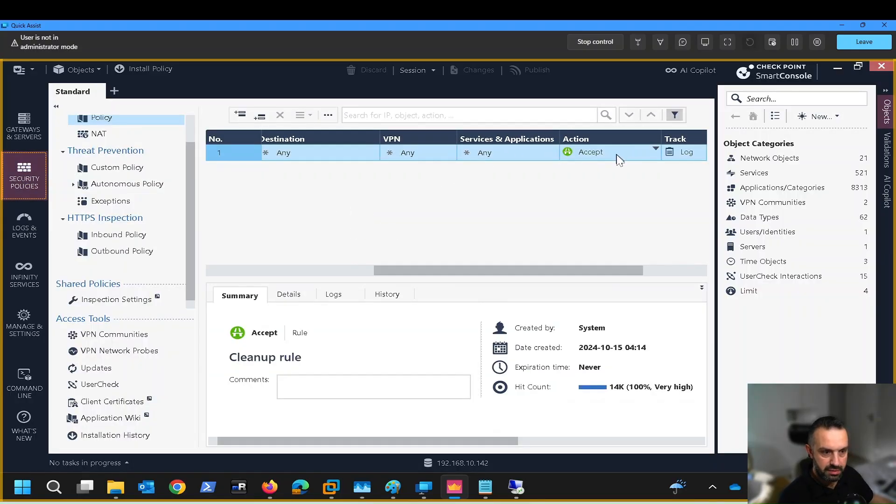
click(116, 300)
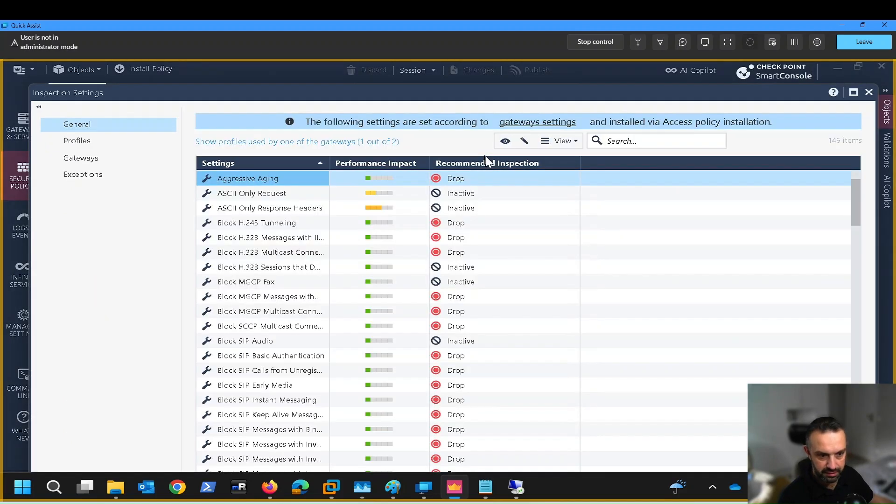
click(869, 92)
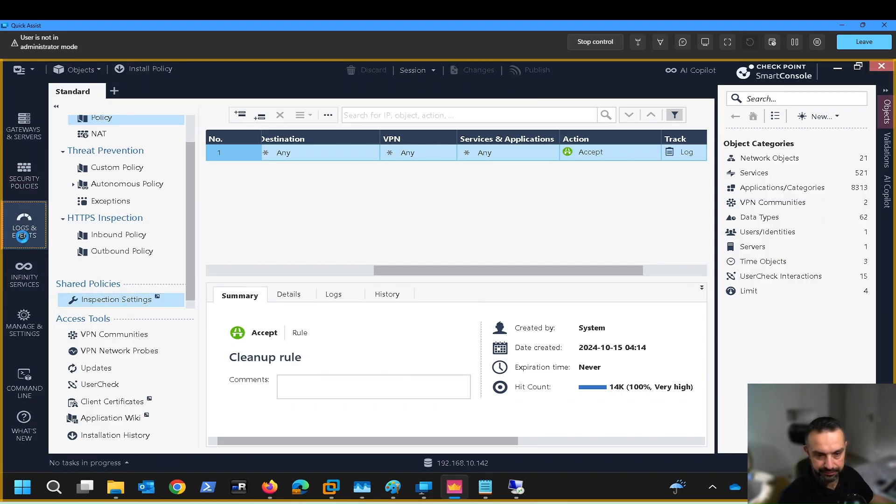
click(22, 231)
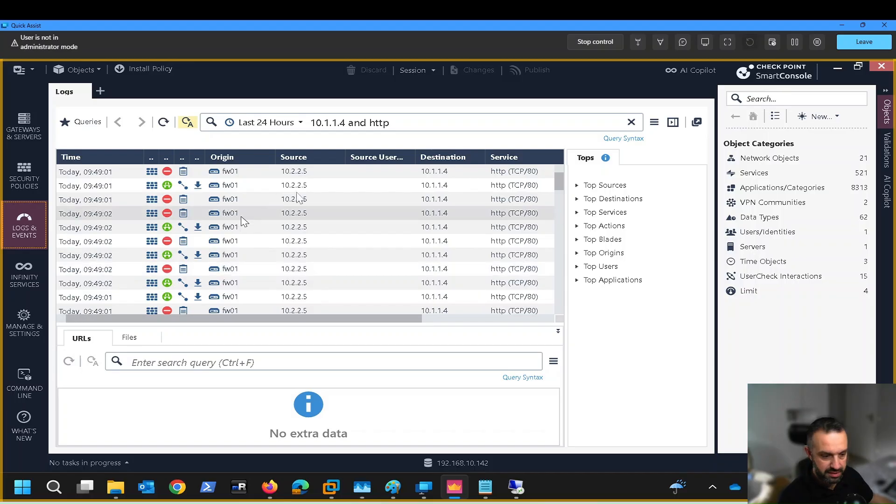
Highlight the Content-Length value abc in the attacker's printf command in VMware Workstation, and return to the SmartConsole logs.
click(342, 495)
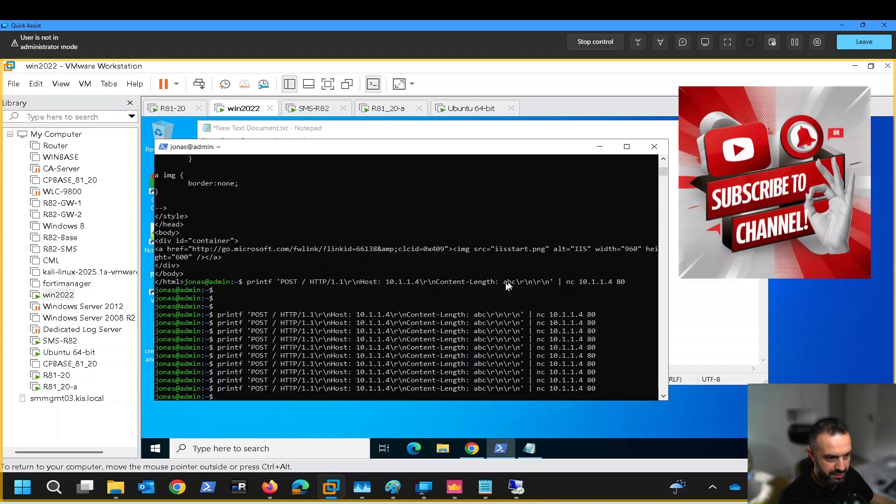
drag(505, 282, 515, 284)
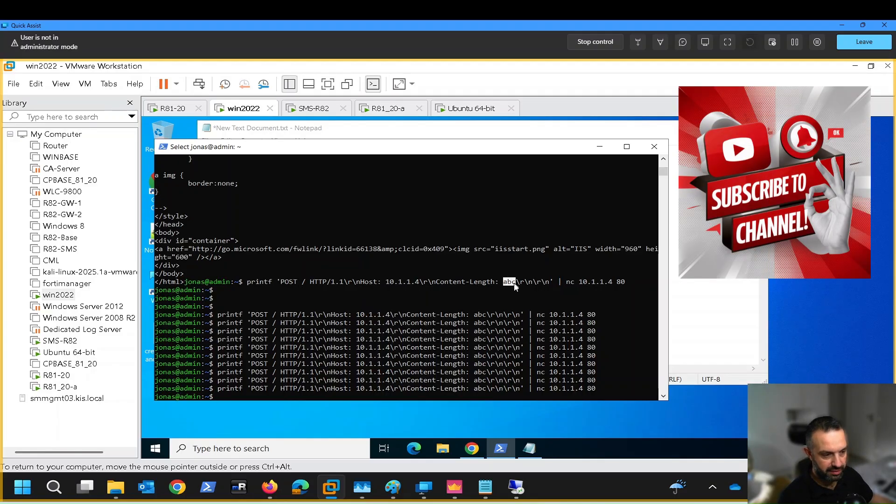
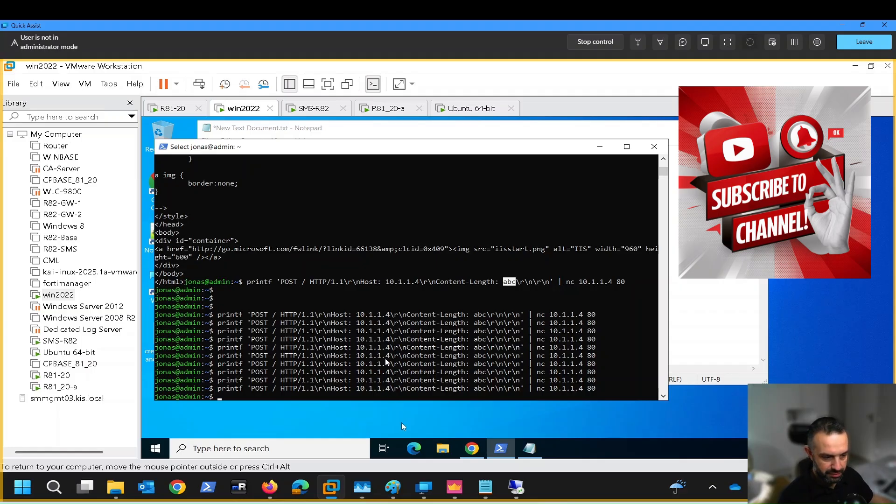
click(455, 487)
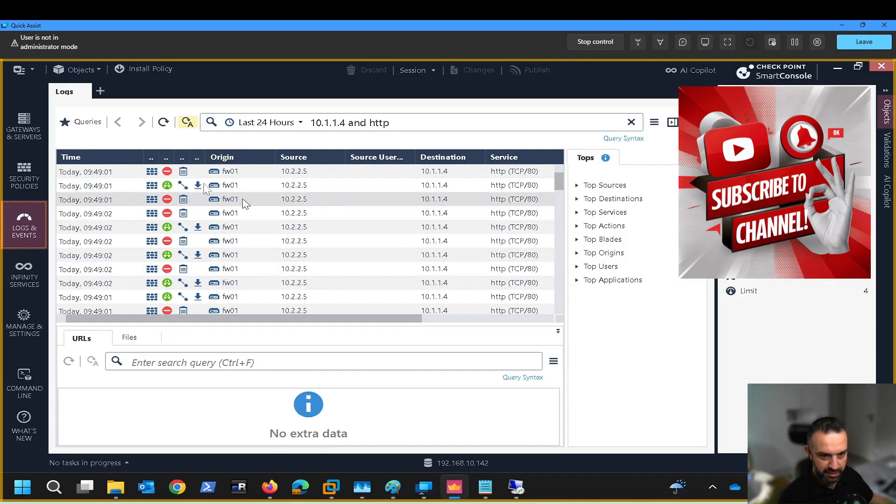